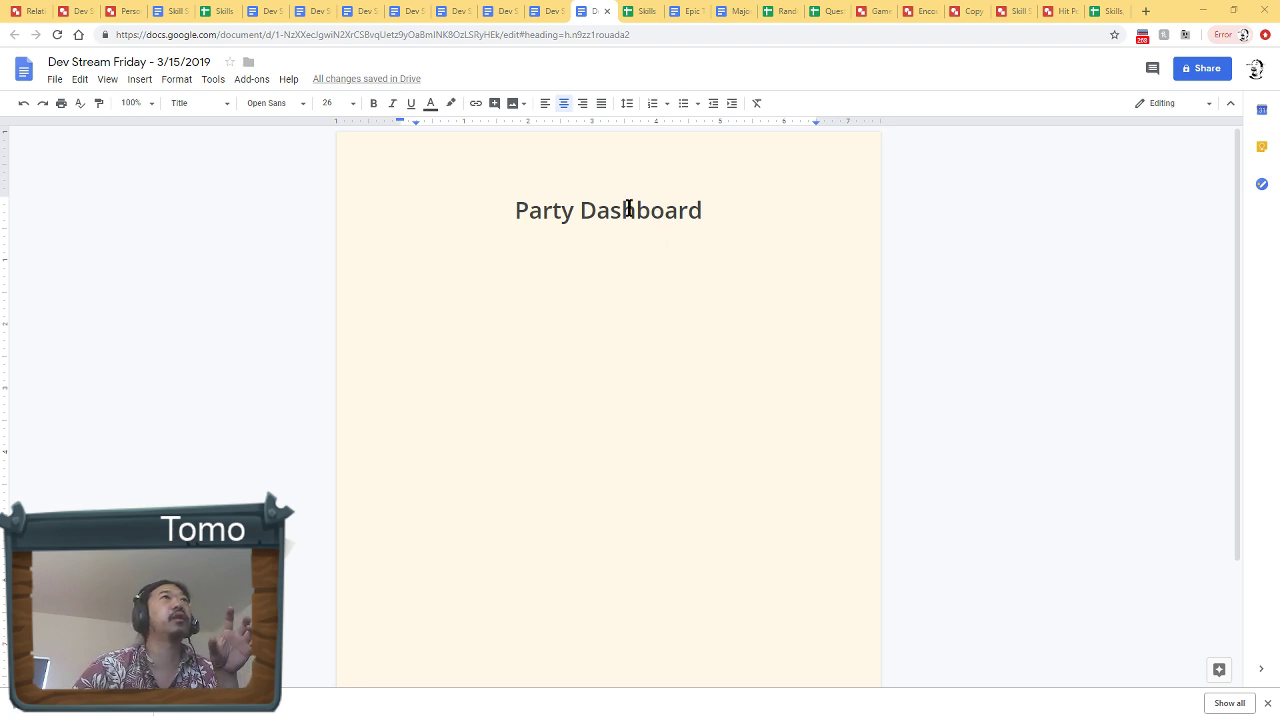
Drag the Discord.gg/epictavern link off the skill wheel to the canvas's lower left, then select the inner skill circle.
click(876, 11)
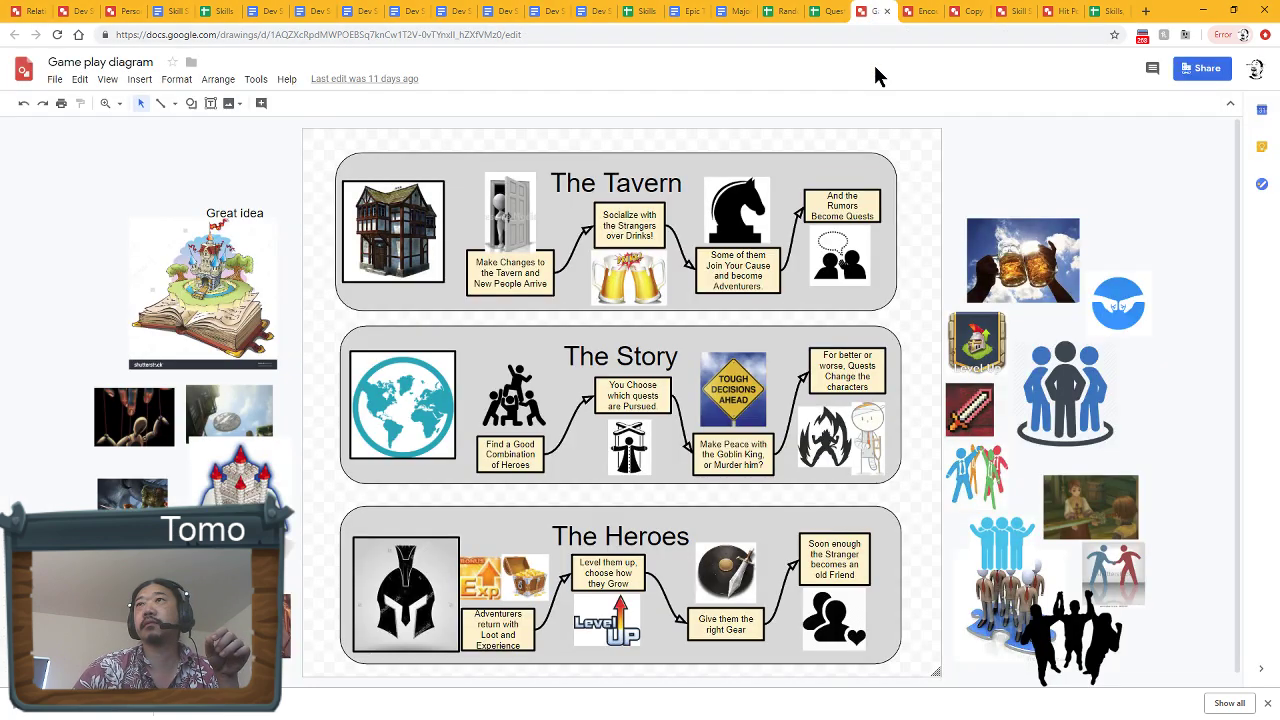
click(915, 11)
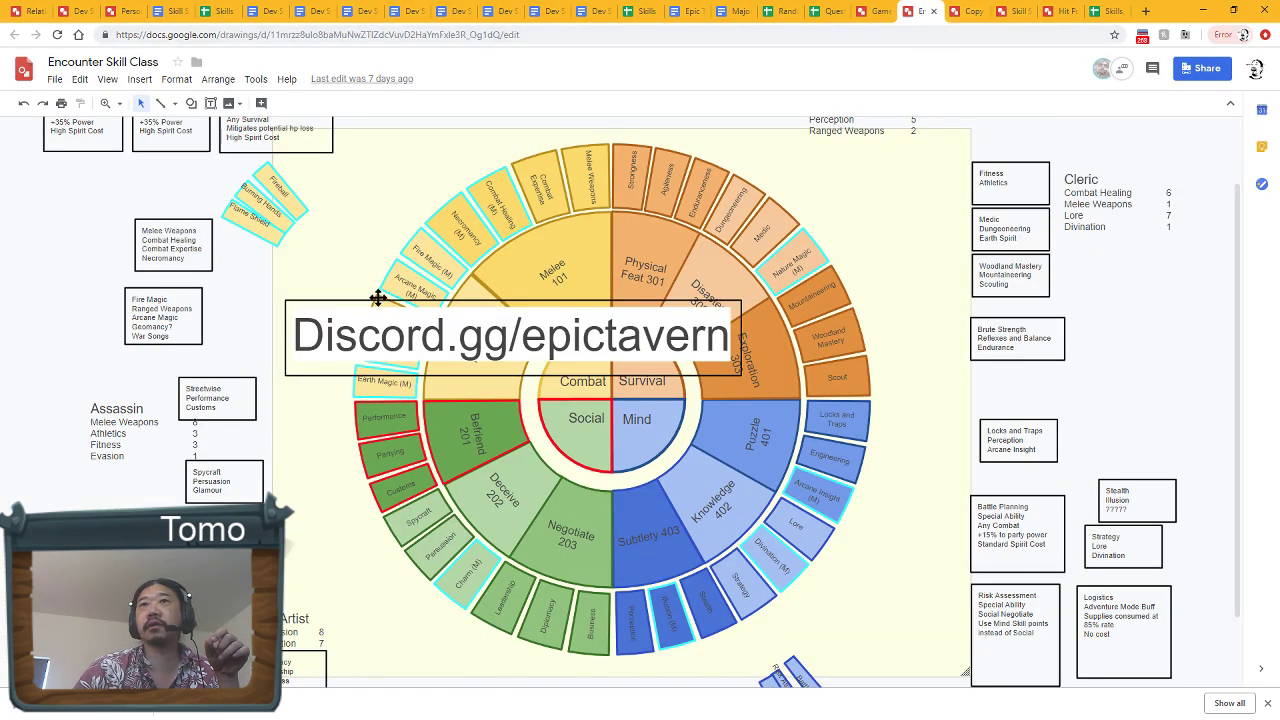
click(345, 300)
drag(345, 300, 29, 586)
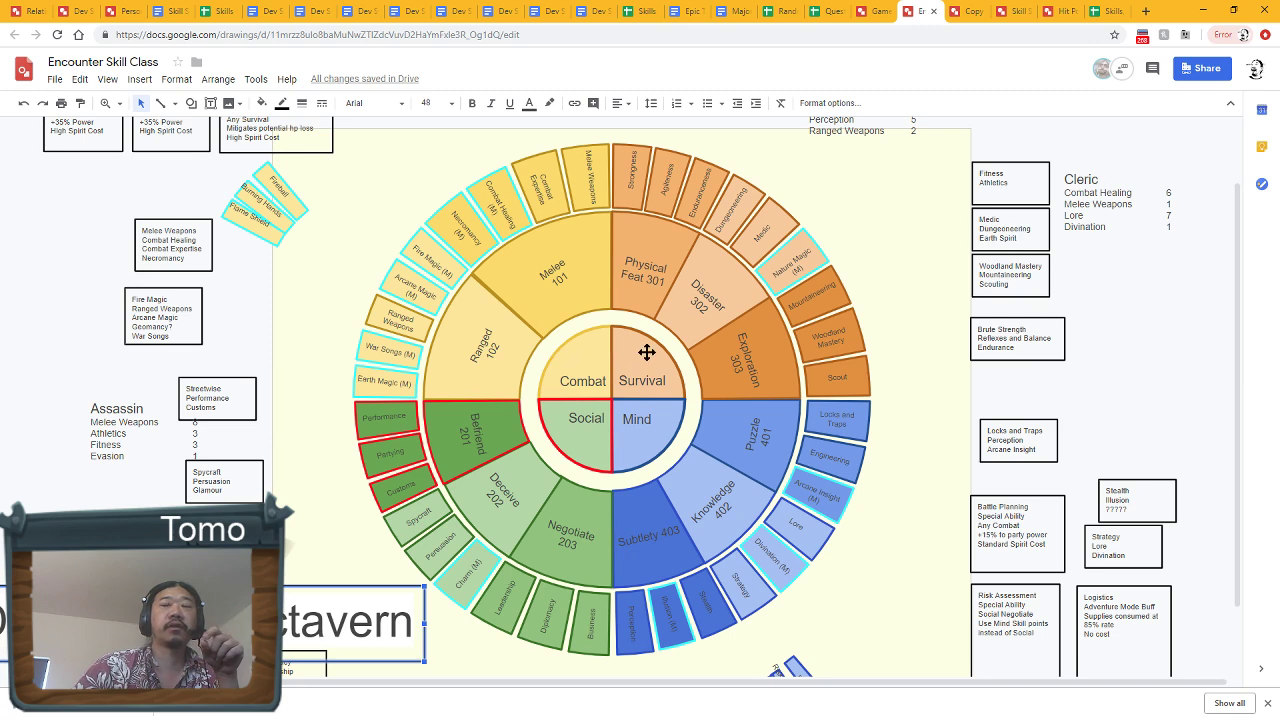
click(572, 352)
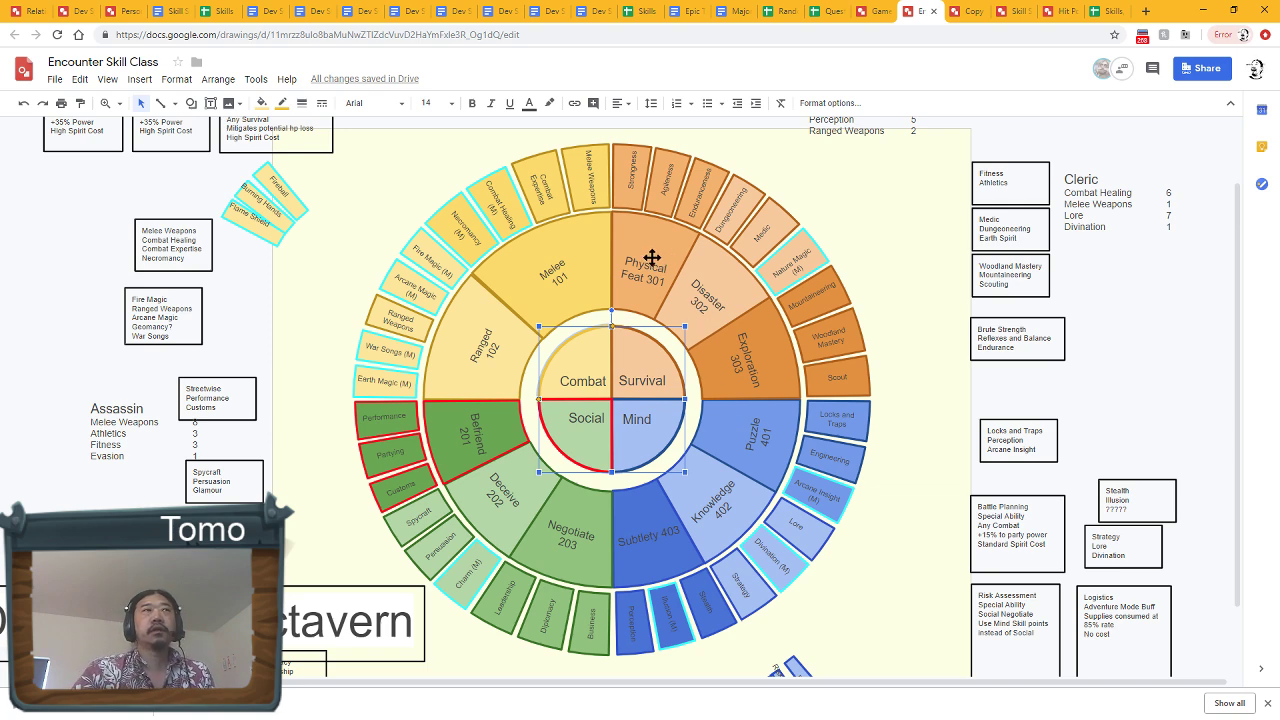
click(538, 255)
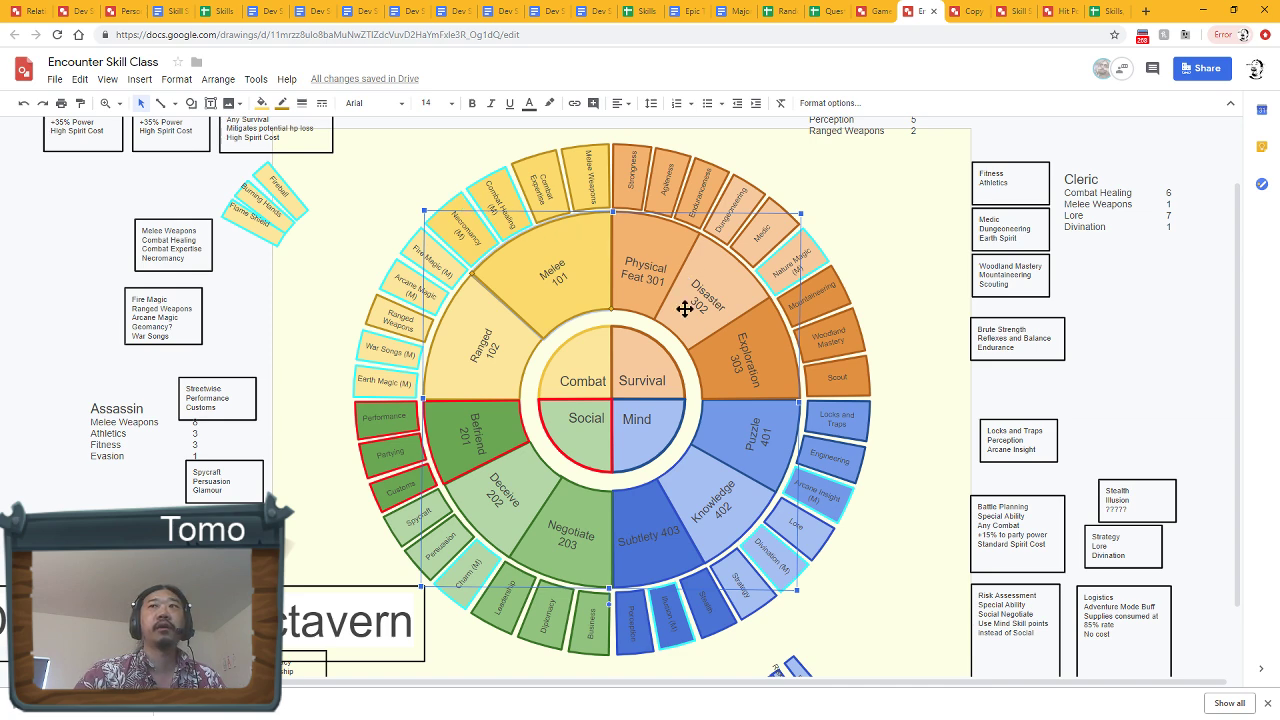
click(624, 358)
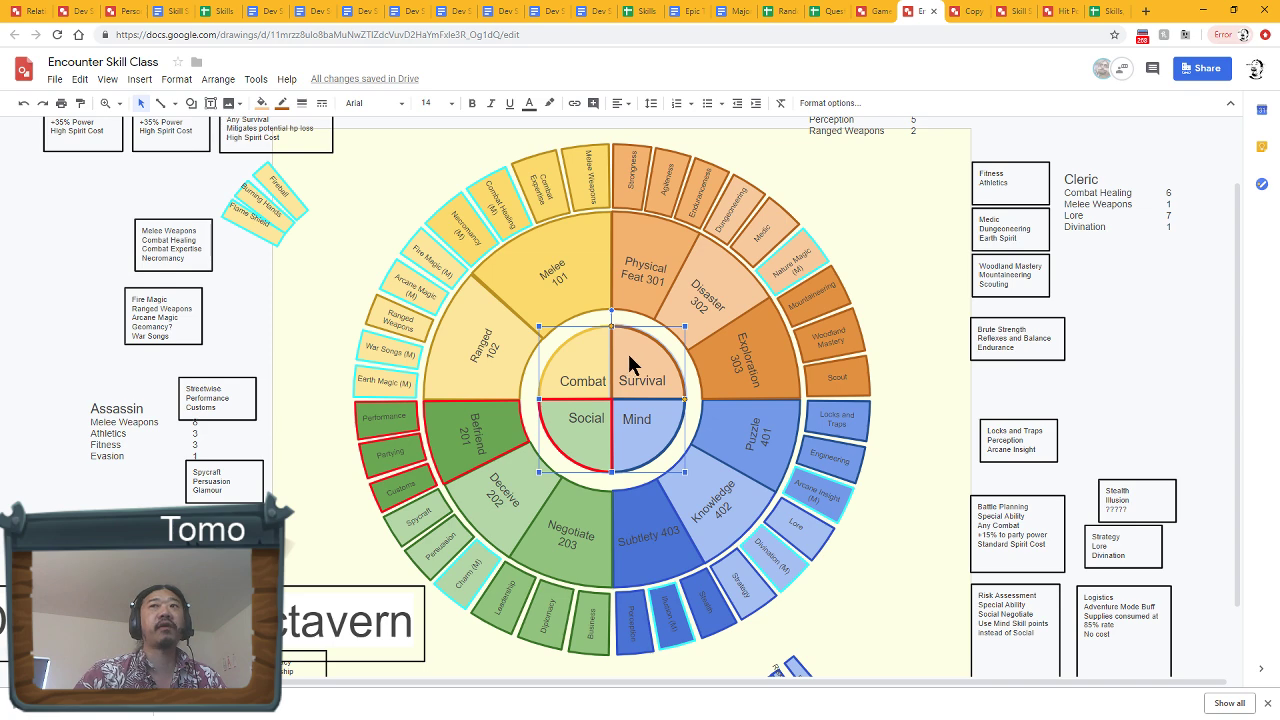
click(630, 227)
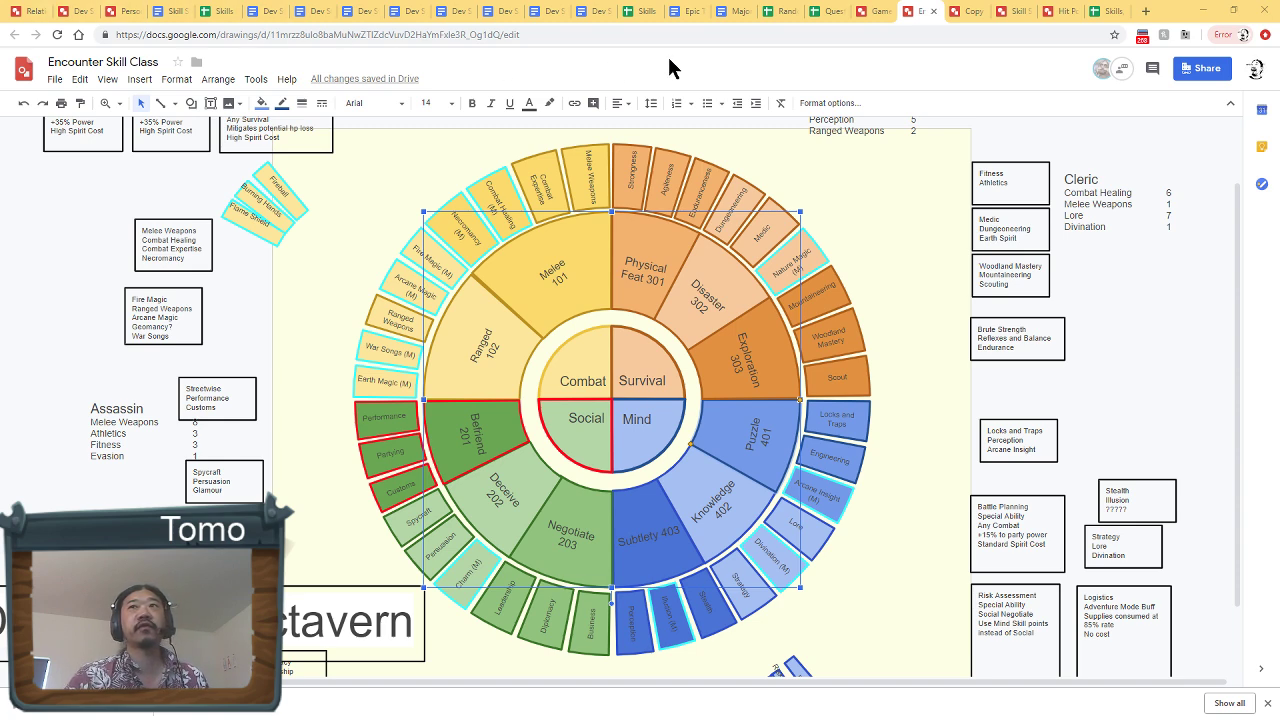
click(638, 162)
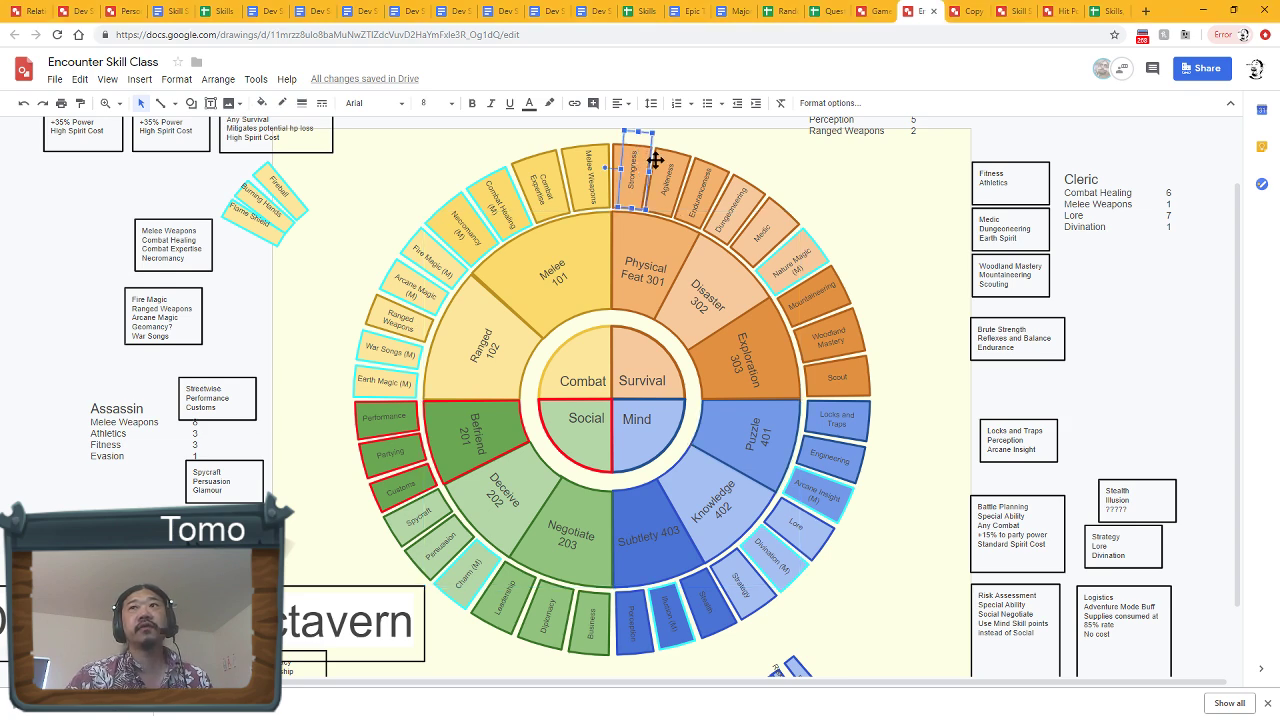
click(662, 160)
click(690, 174)
click(750, 205)
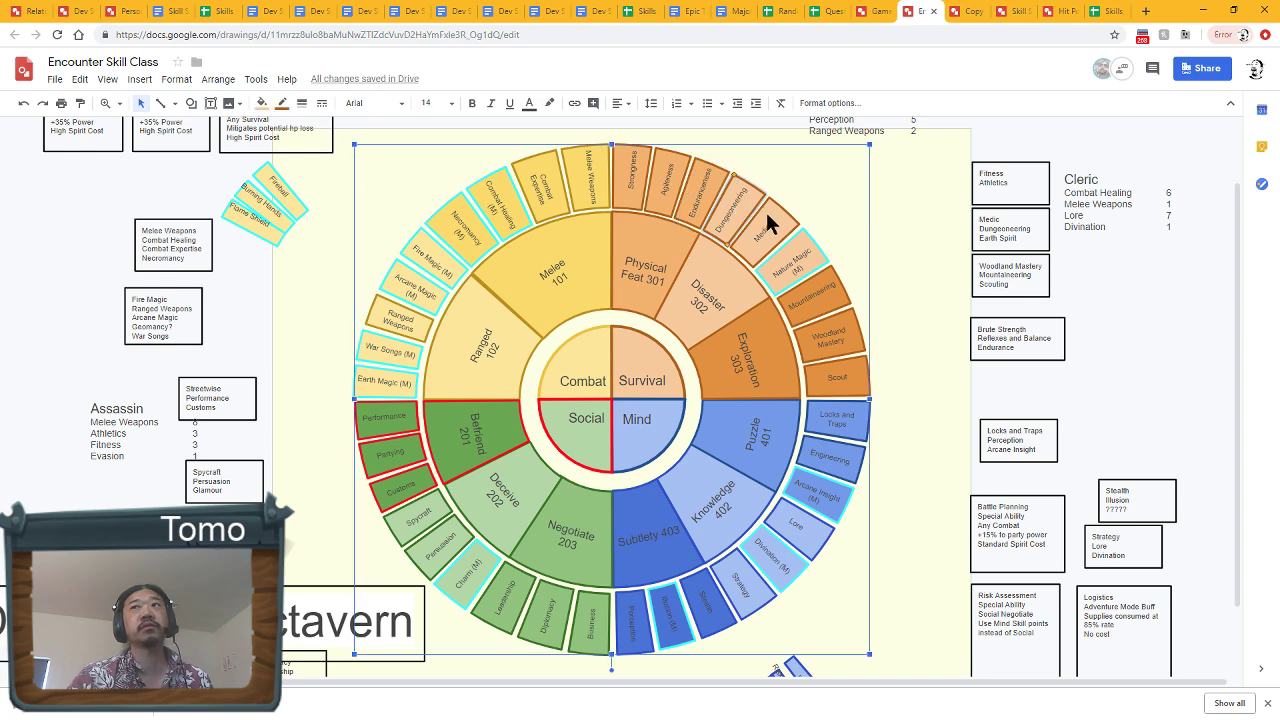
click(766, 222)
click(798, 240)
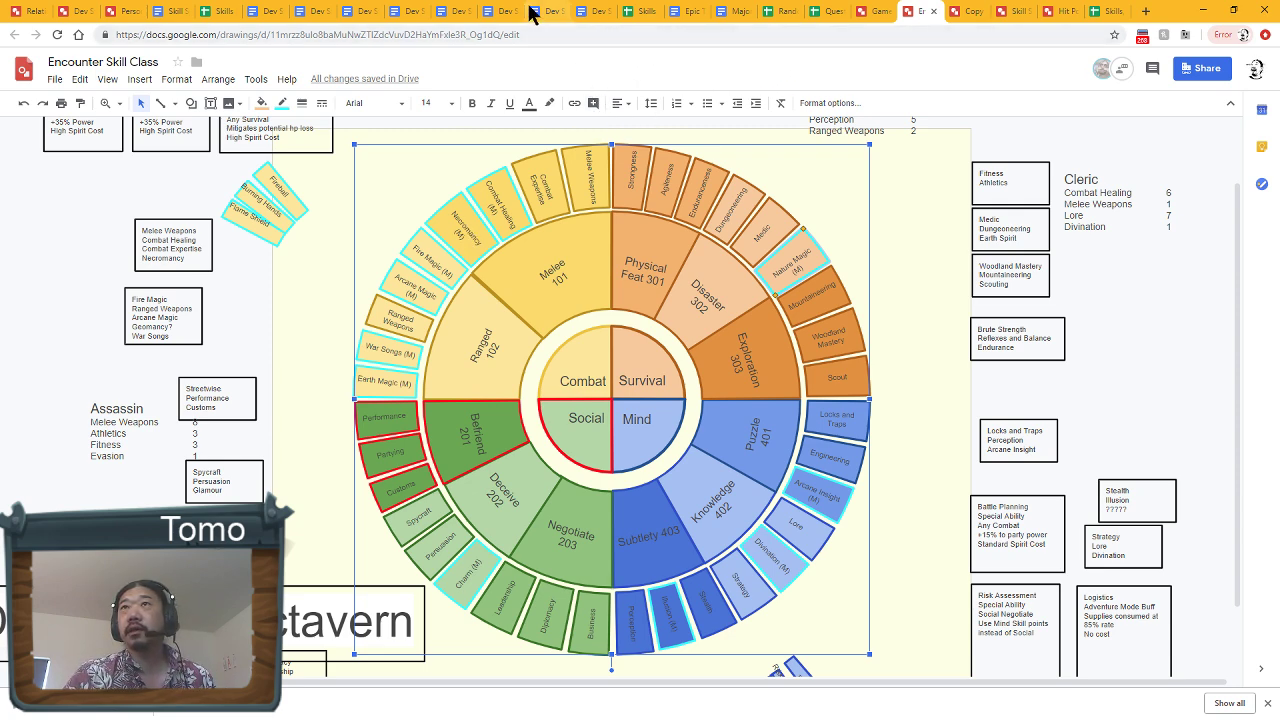
Switch back to the Dev Stream Friday – 3/15/2019 notes and place the cursor at the Party Dashboard title.
click(588, 11)
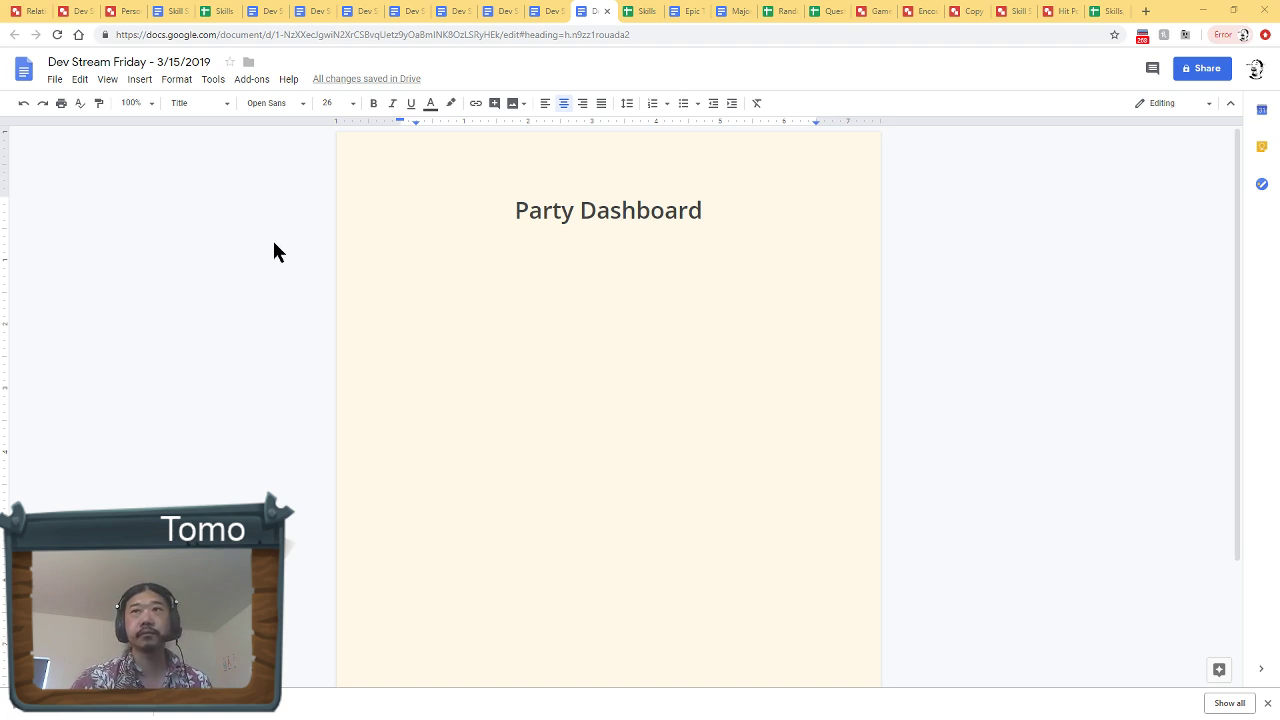
click(491, 220)
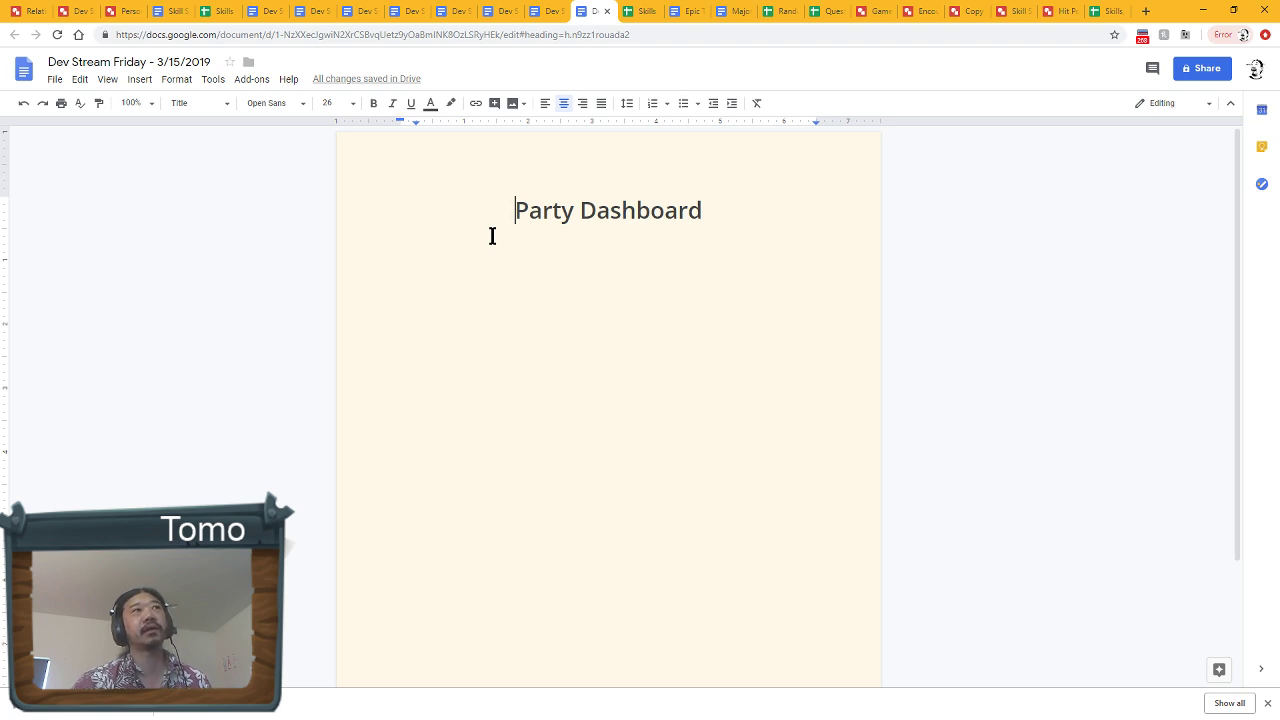
click(1007, 14)
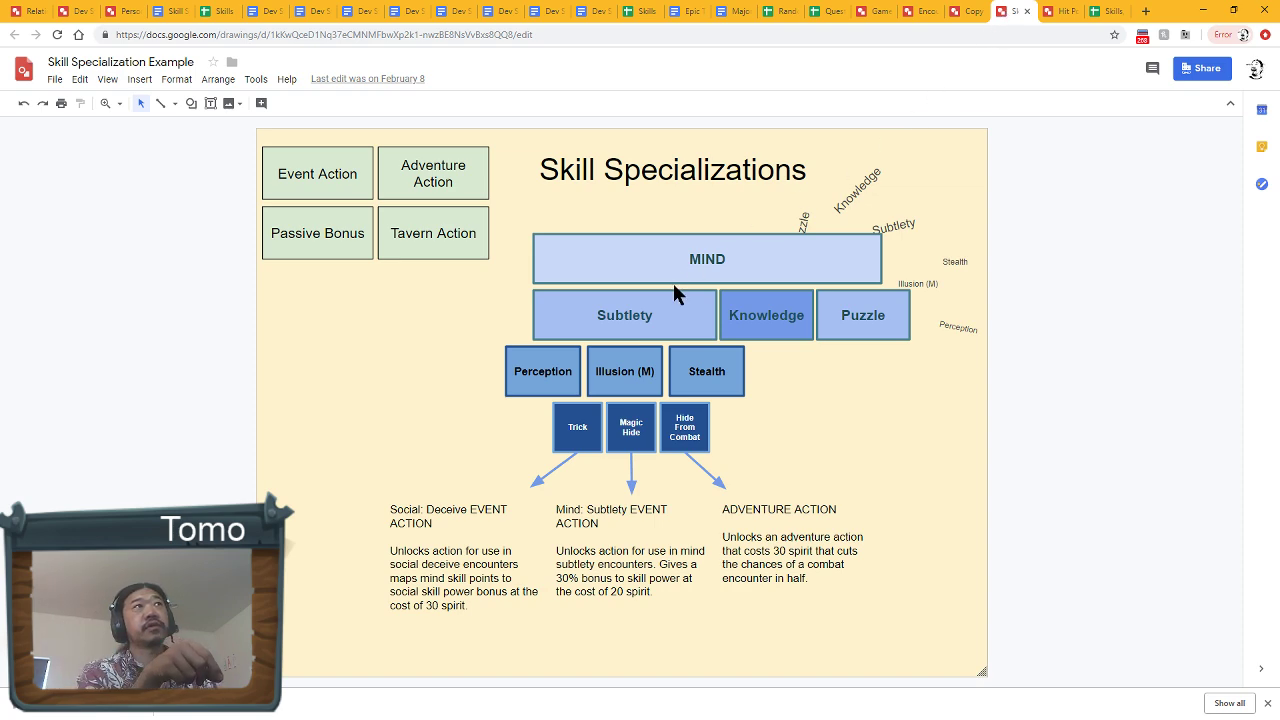
click(640, 248)
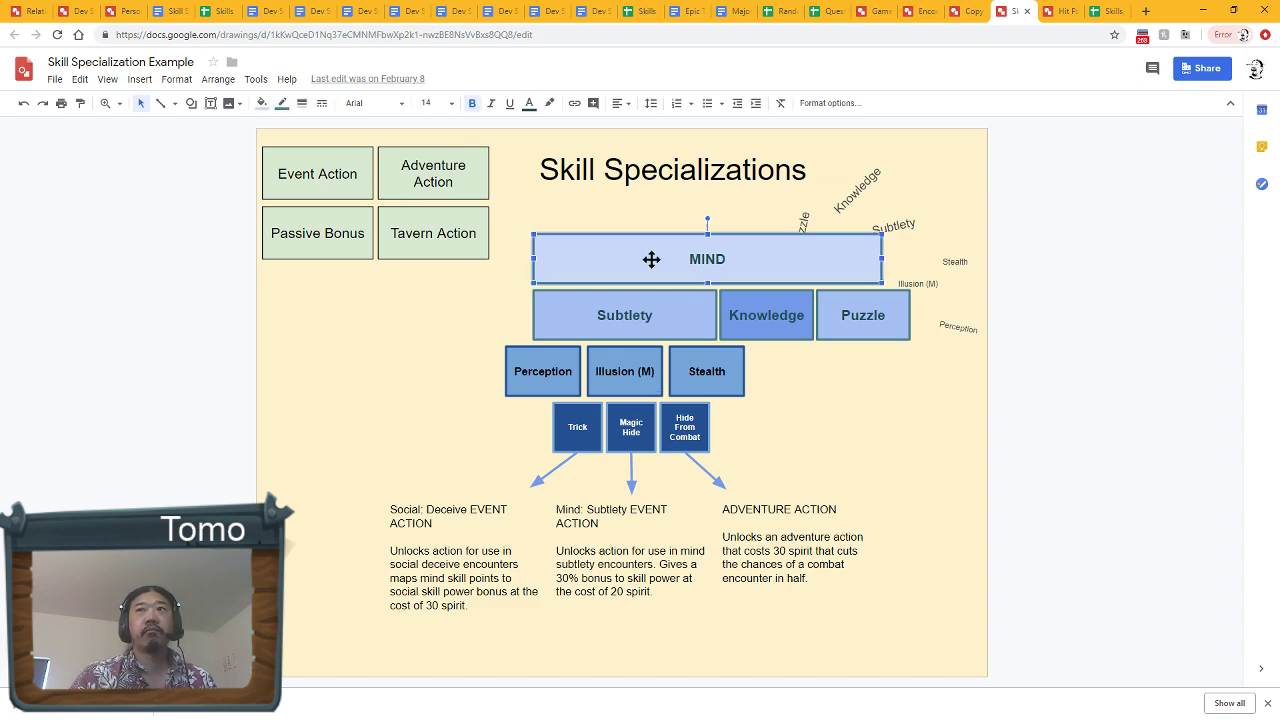
click(638, 306)
click(770, 305)
click(846, 308)
click(670, 312)
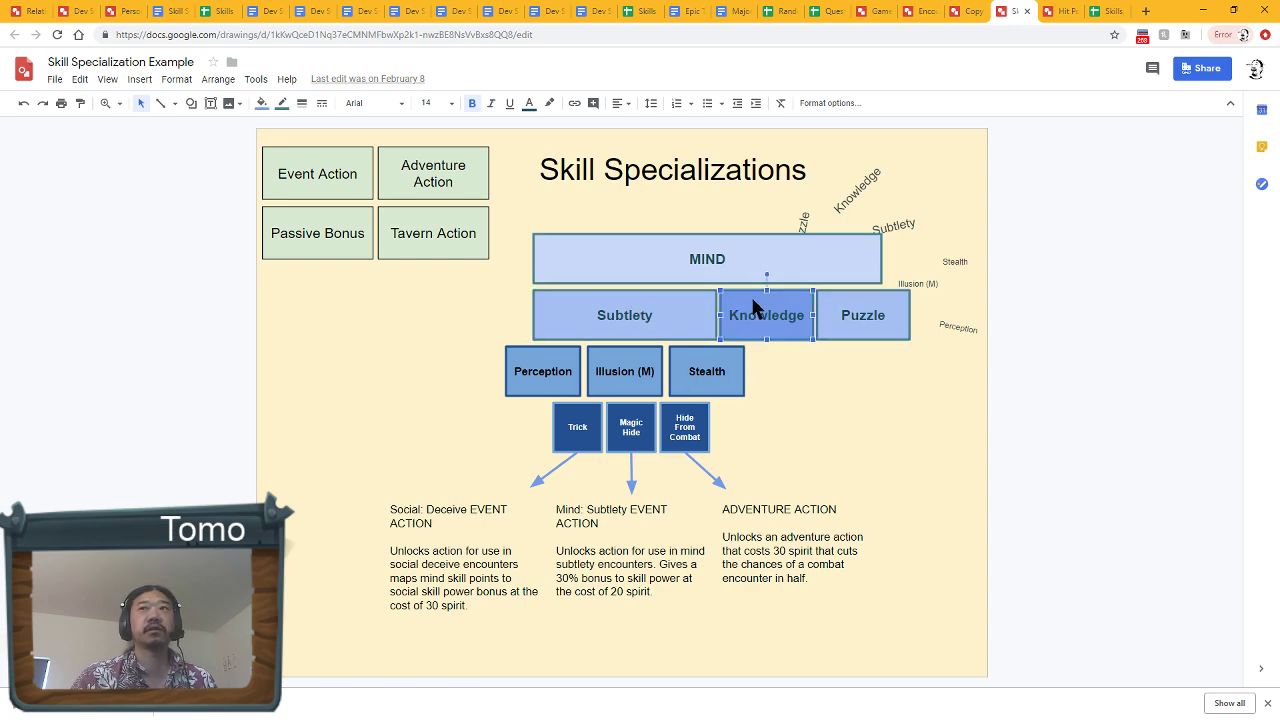
click(879, 310)
click(575, 305)
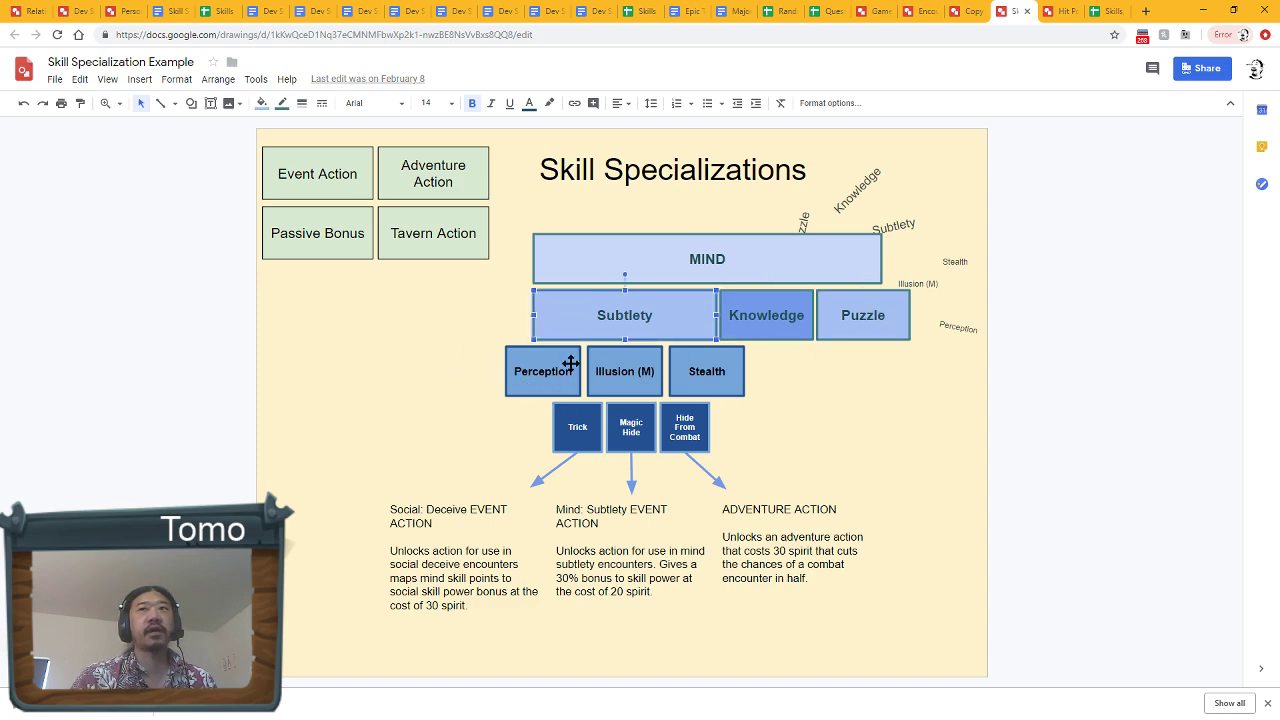
click(530, 357)
click(617, 360)
click(698, 364)
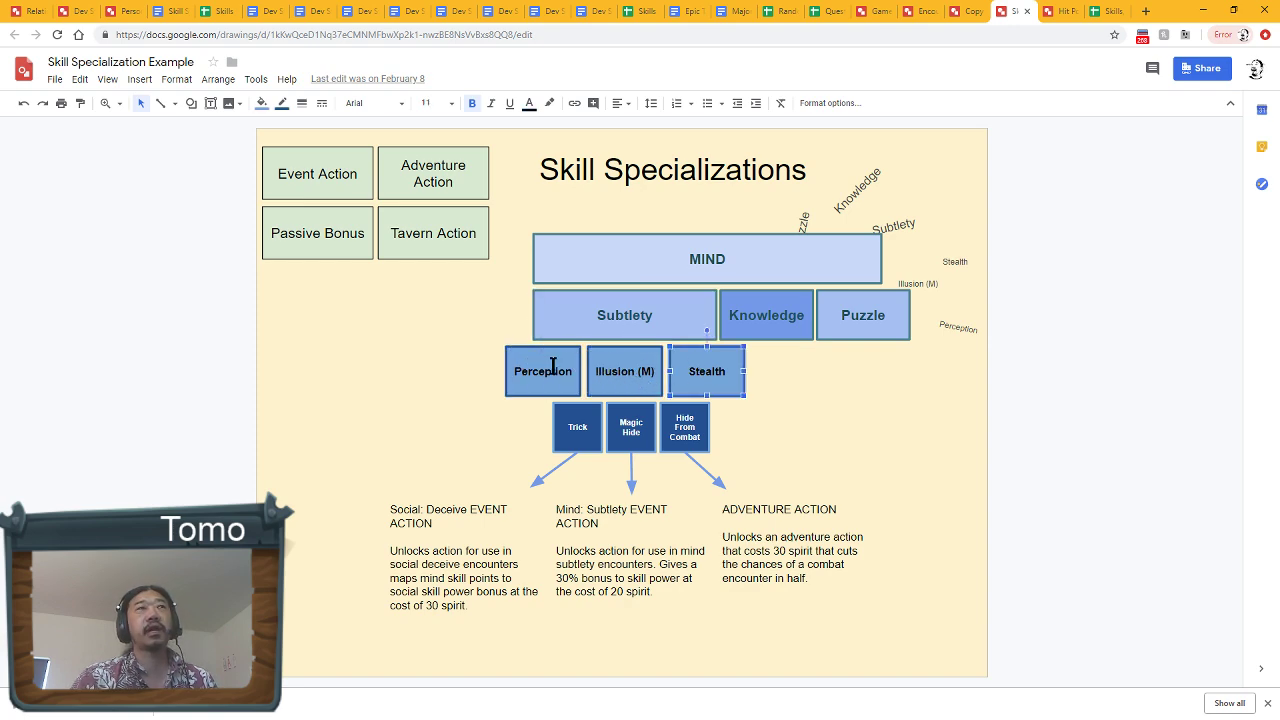
click(599, 302)
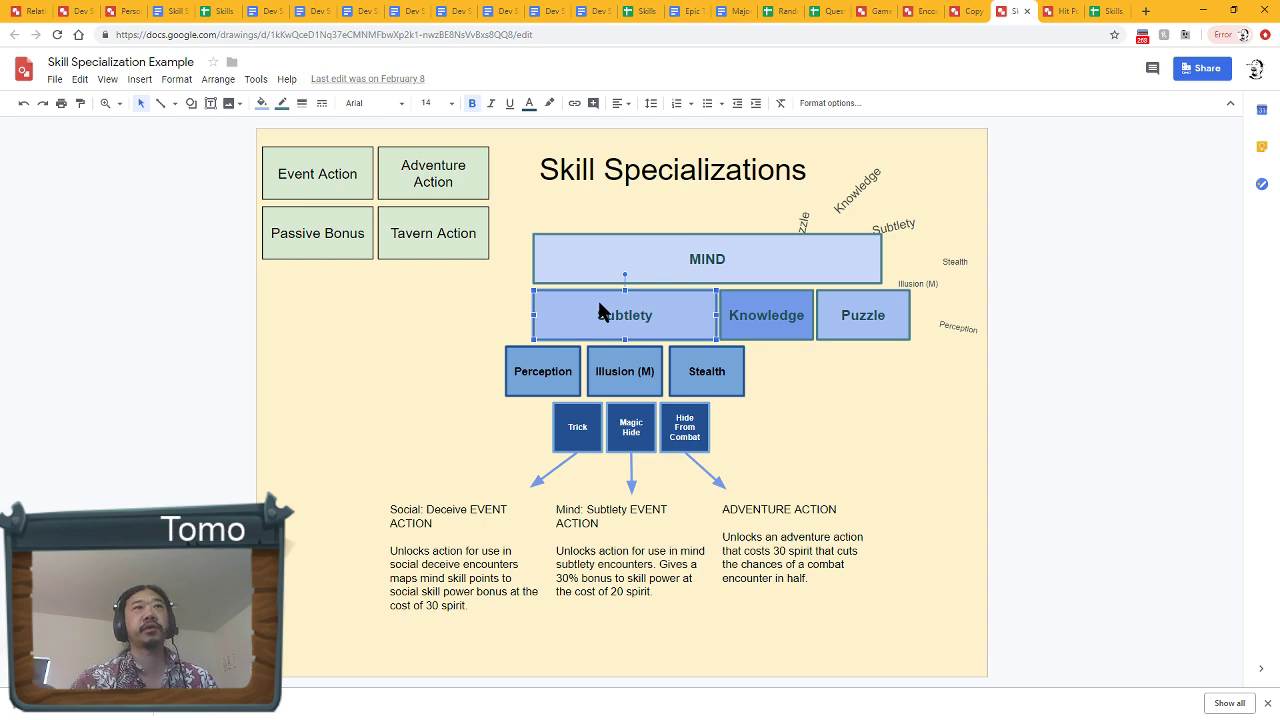
click(586, 411)
click(621, 423)
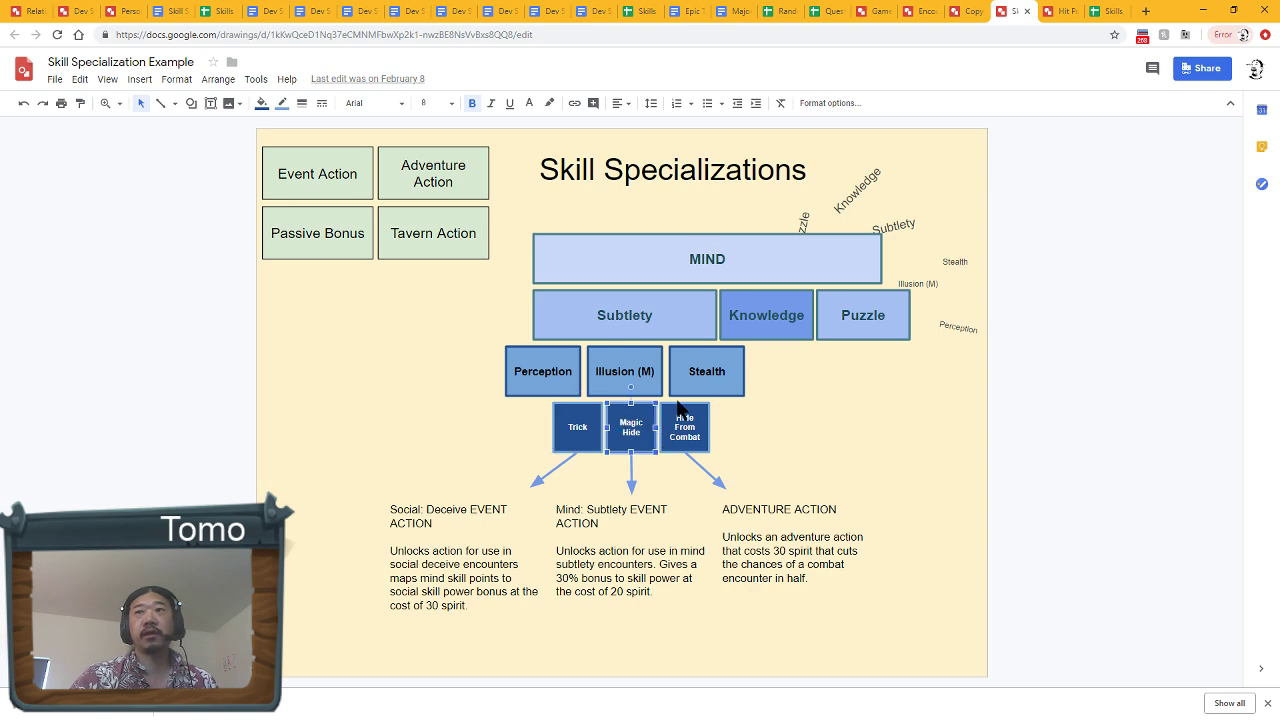
click(679, 408)
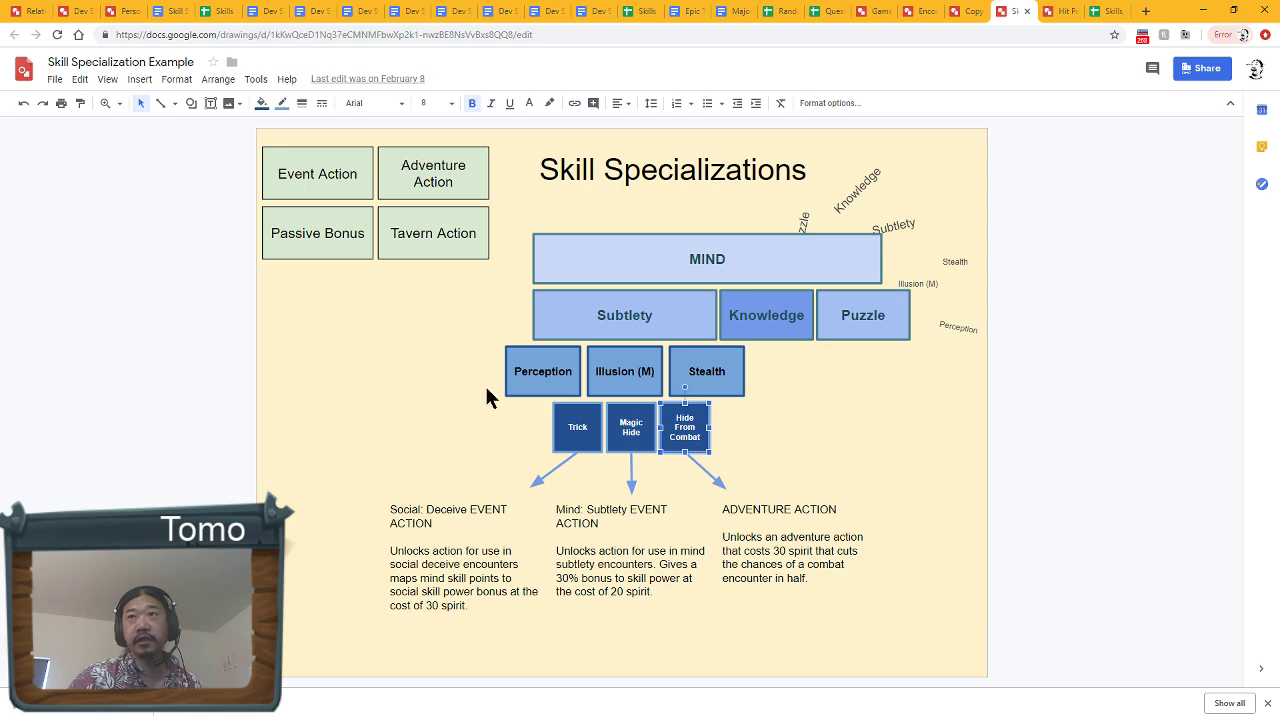
click(598, 368)
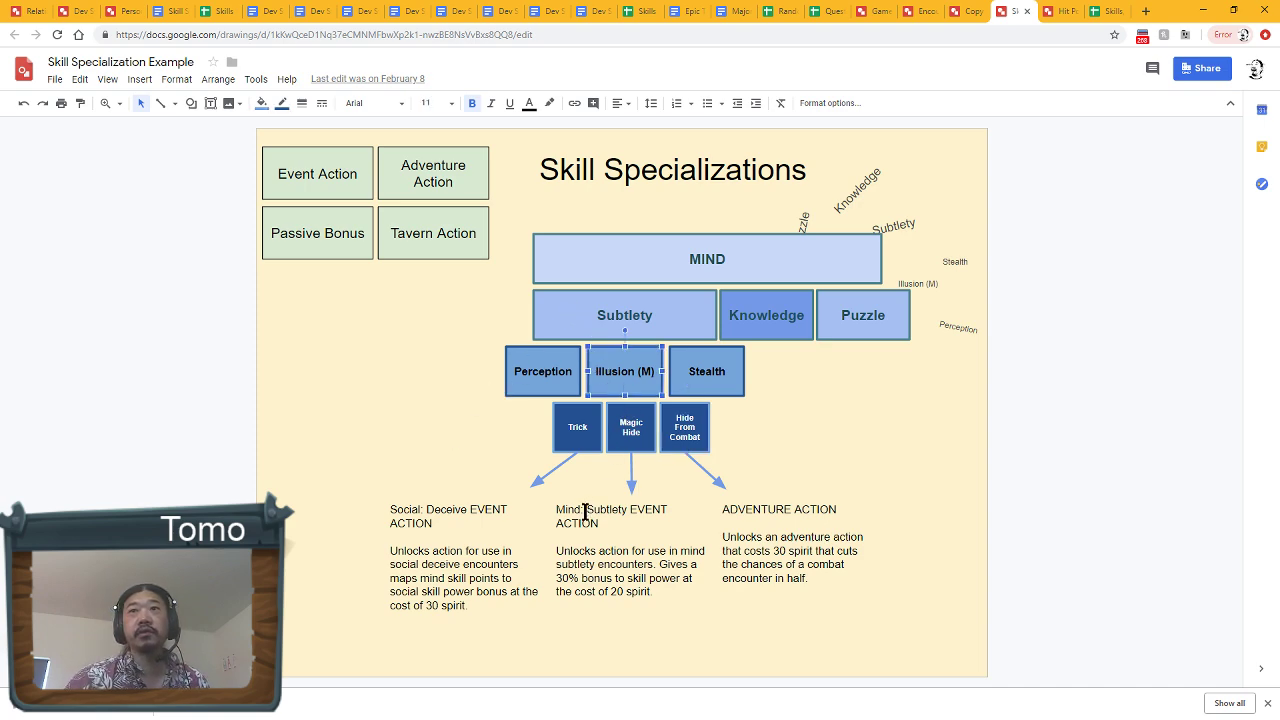
click(390, 508)
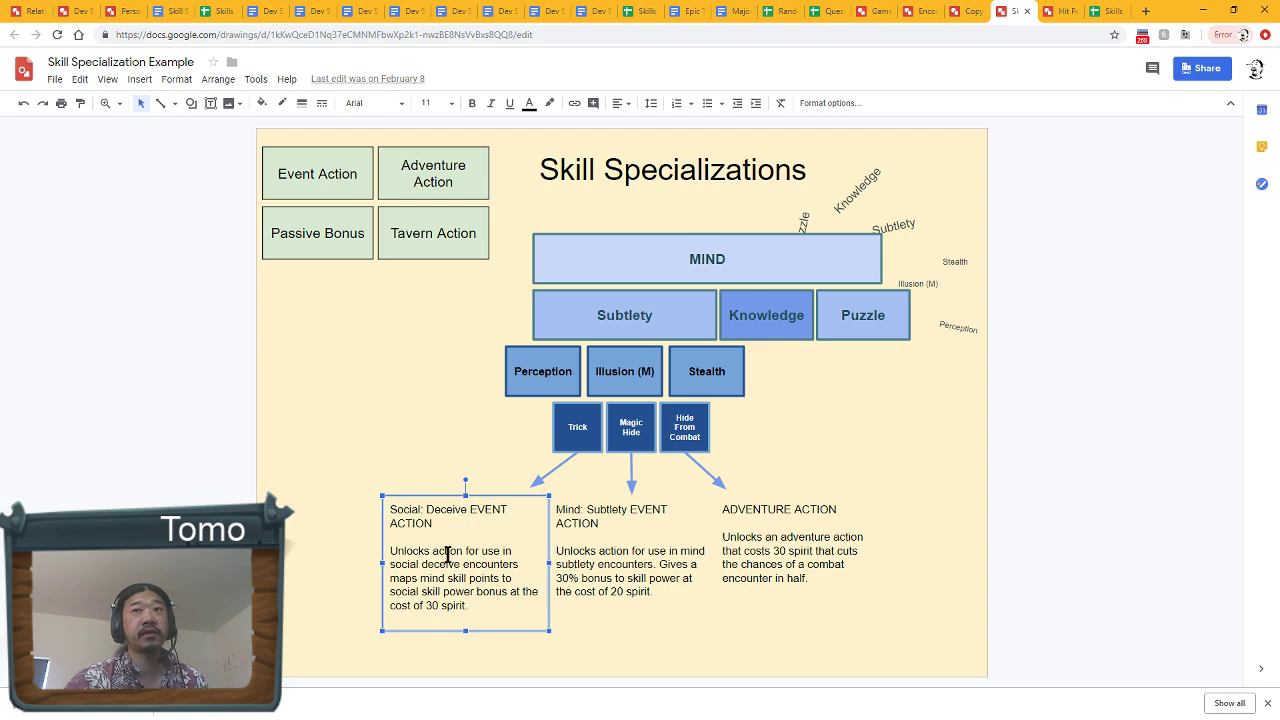
click(576, 422)
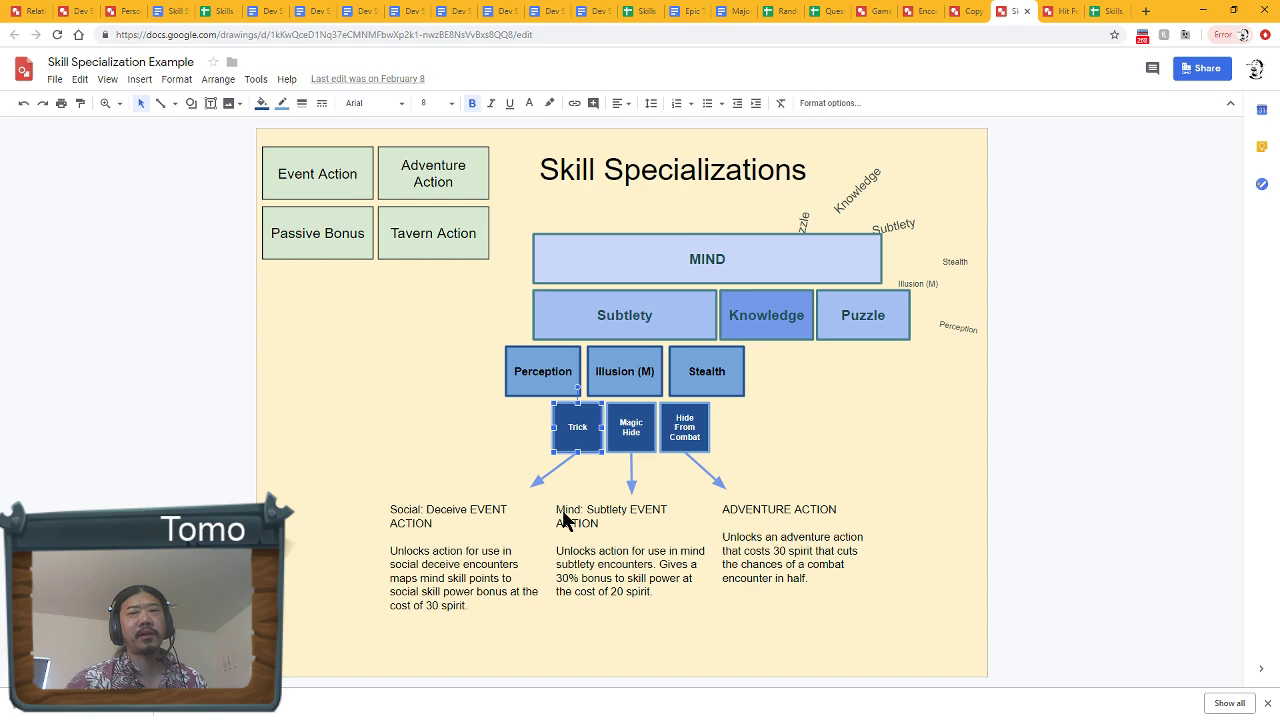
click(392, 514)
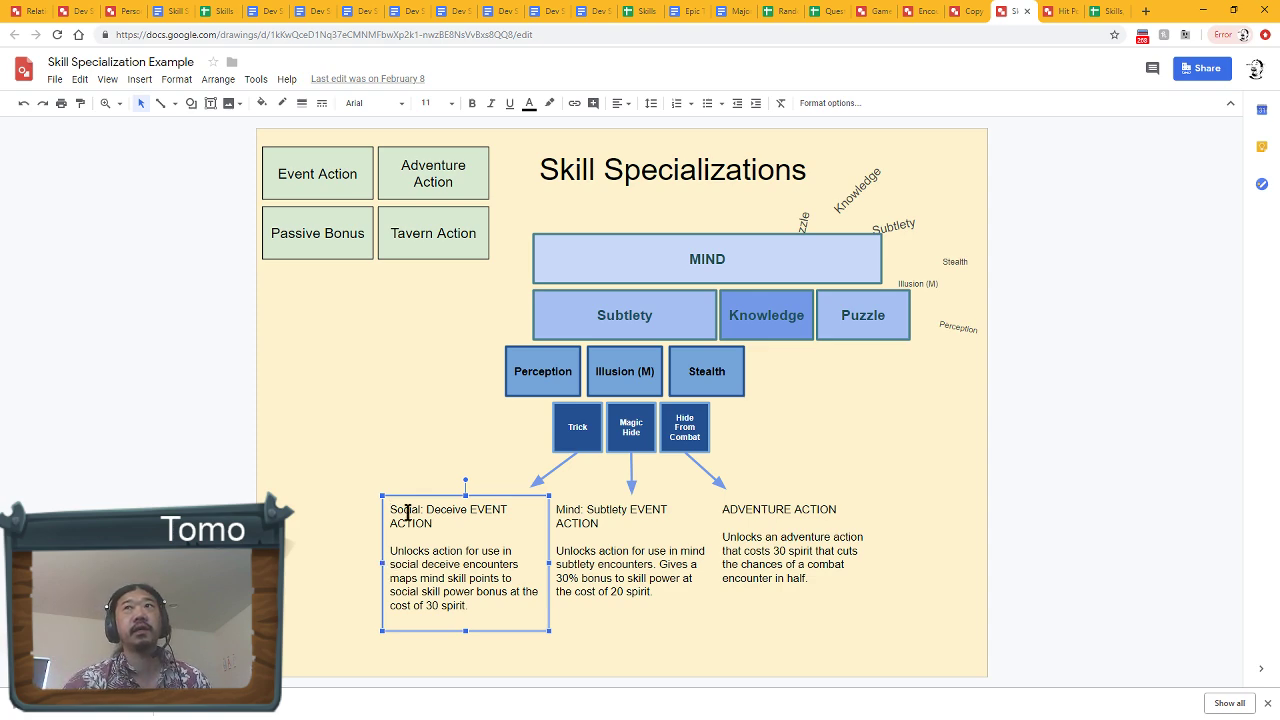
click(924, 11)
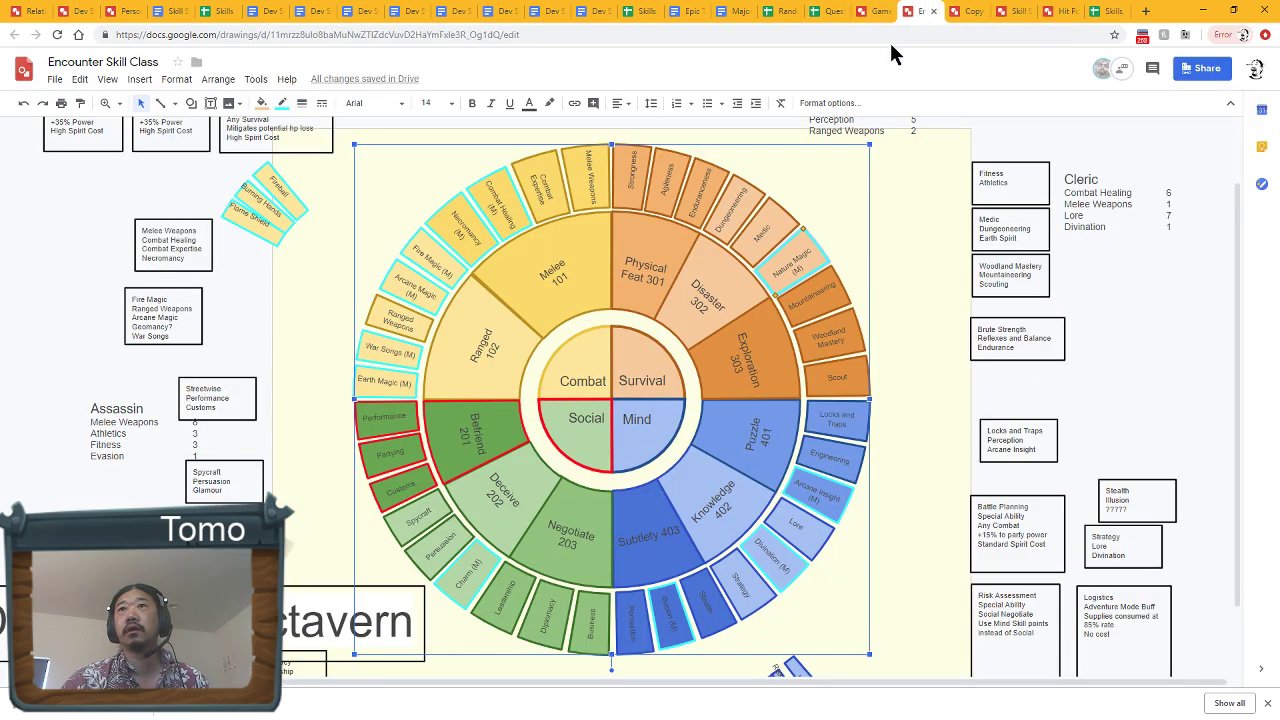
click(520, 473)
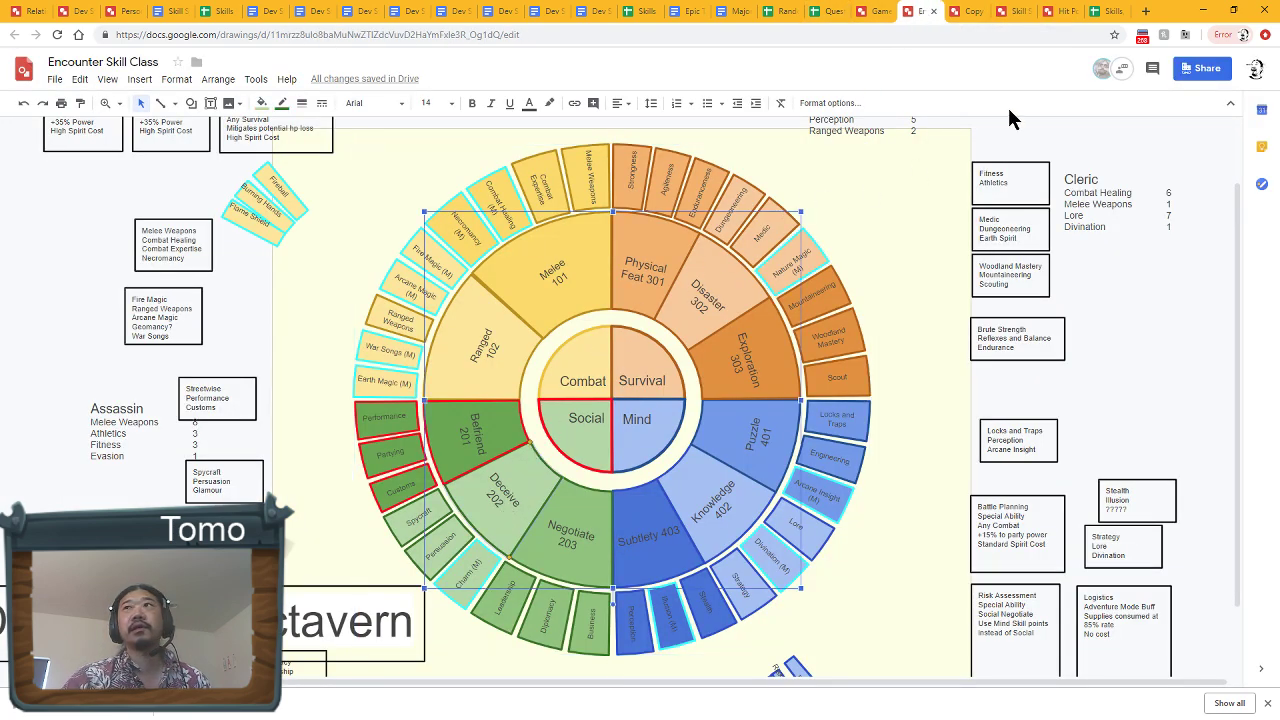
click(1007, 11)
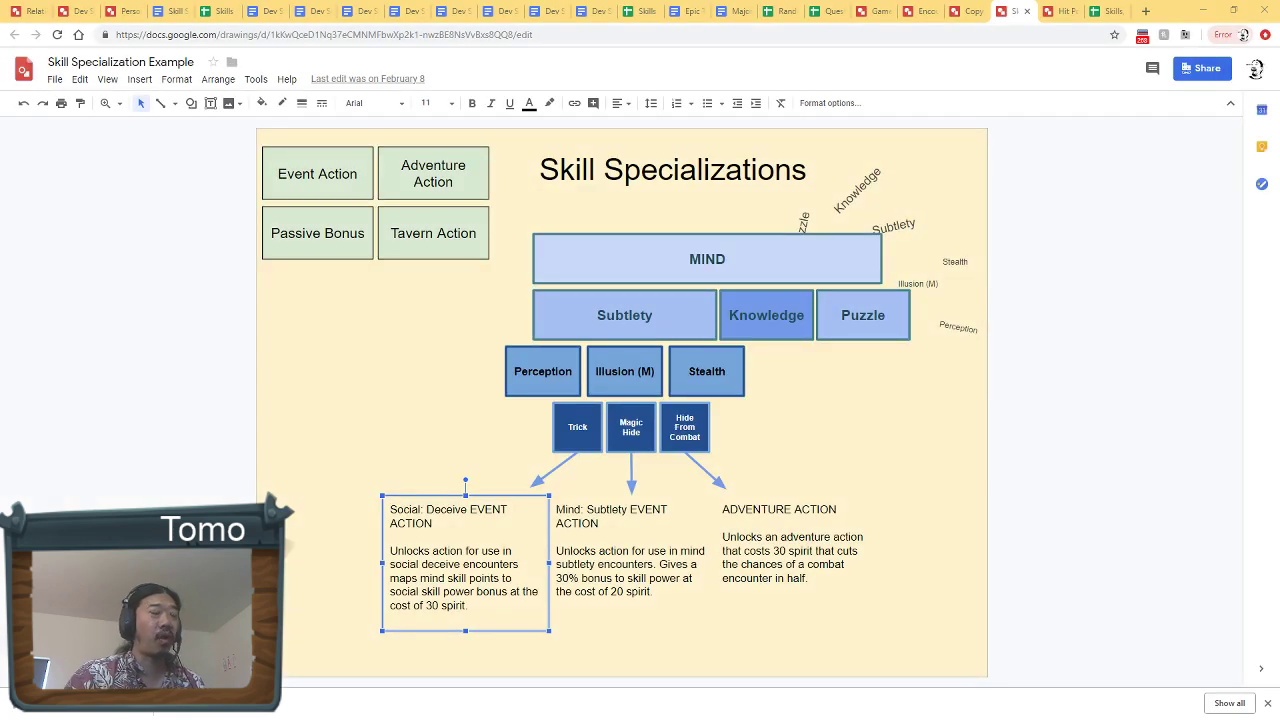
Paste the game screenshot under Party Dashboard, enlarge it, then bring up the Skill Specialization Example drawing.
click(587, 11)
click(551, 337)
click(546, 280)
key(ctrl+v)
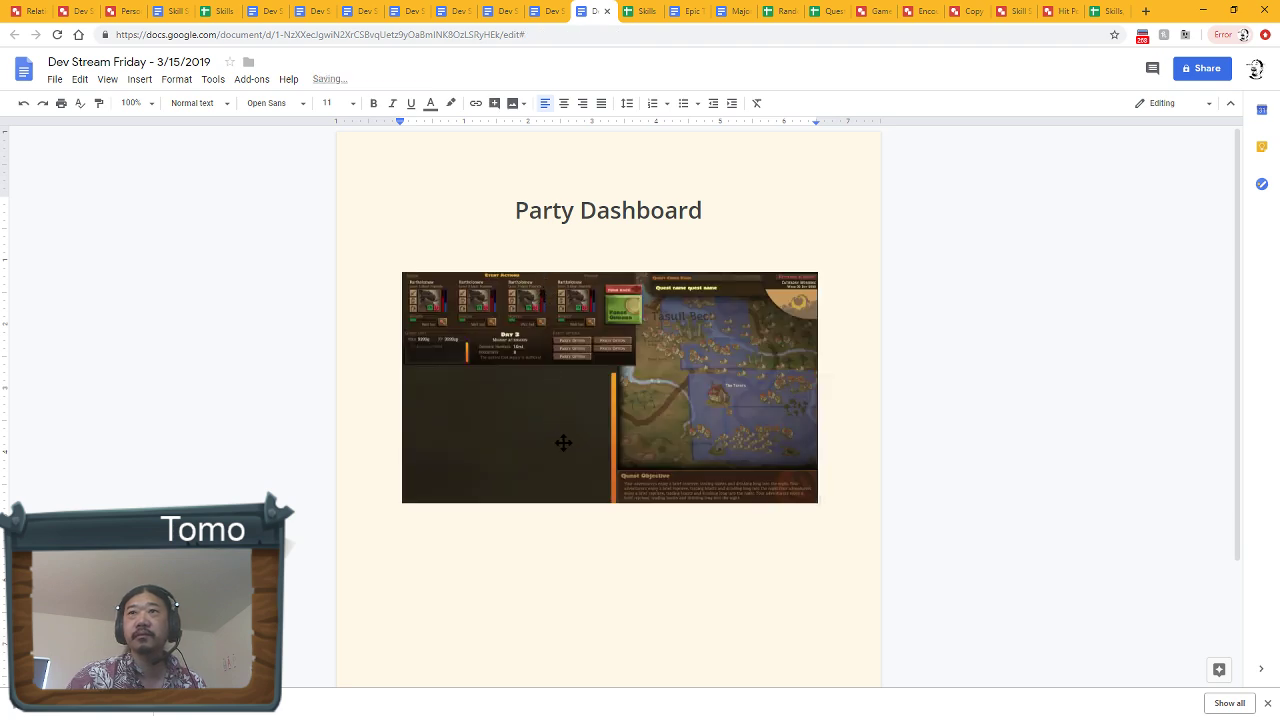
click(590, 413)
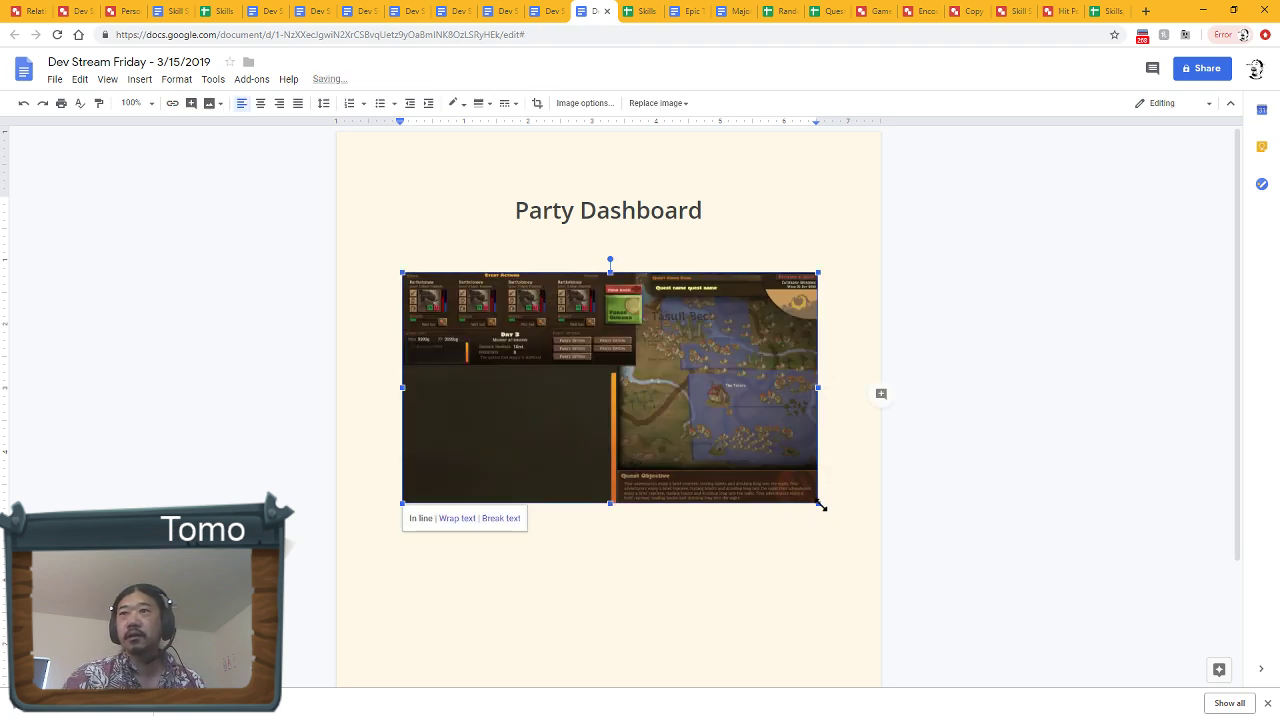
drag(818, 503, 1096, 663)
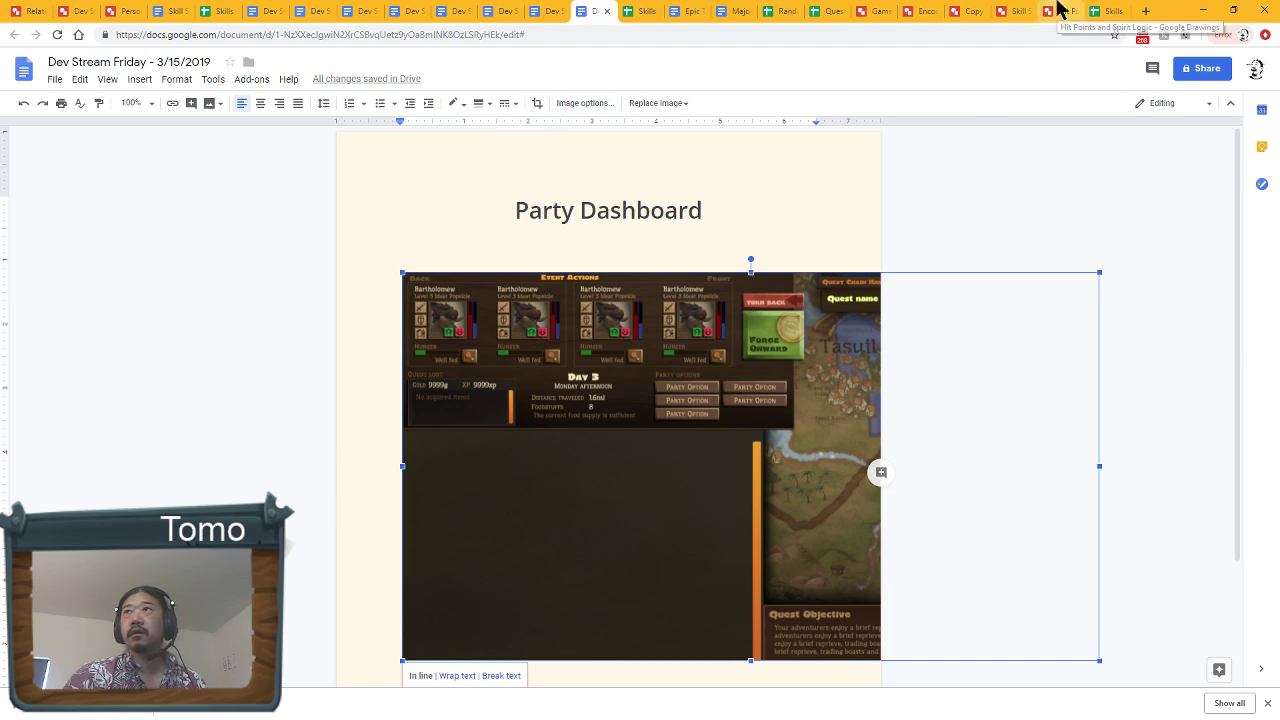
click(1015, 11)
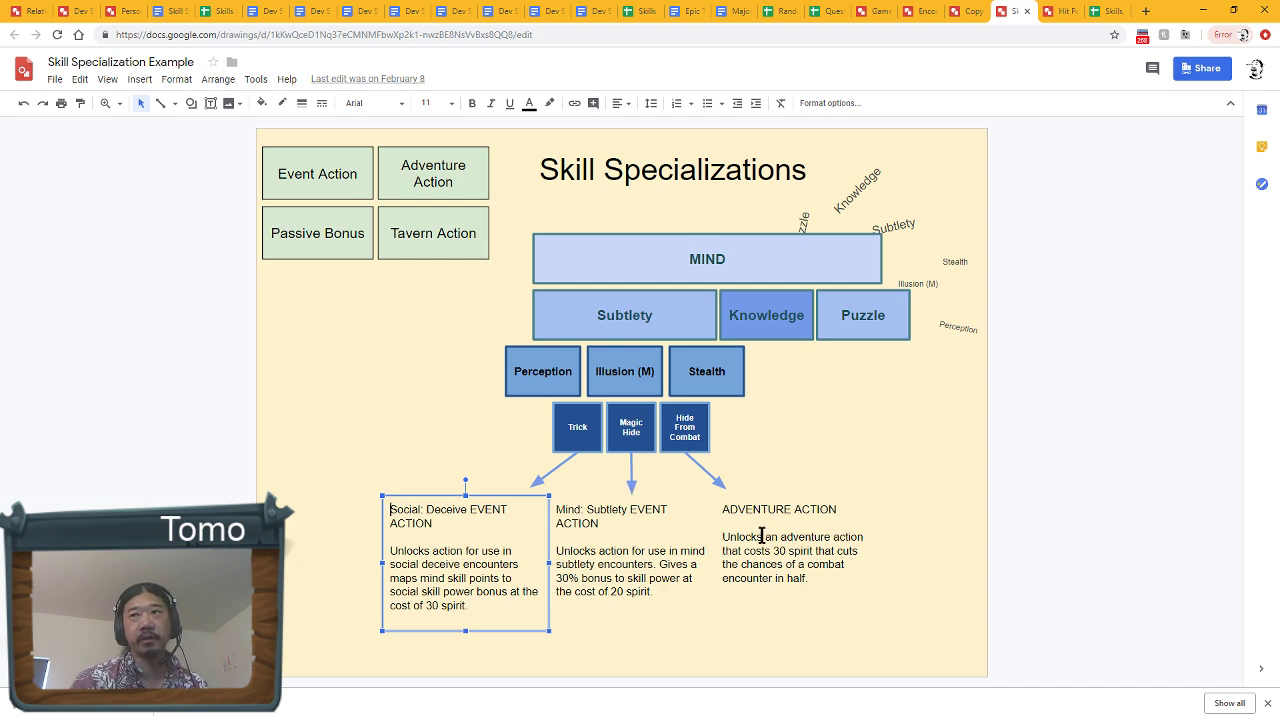
Review the Hide From Combat box and ADVENTURE ACTION description, then return to the Dev Stream Friday notes.
click(685, 441)
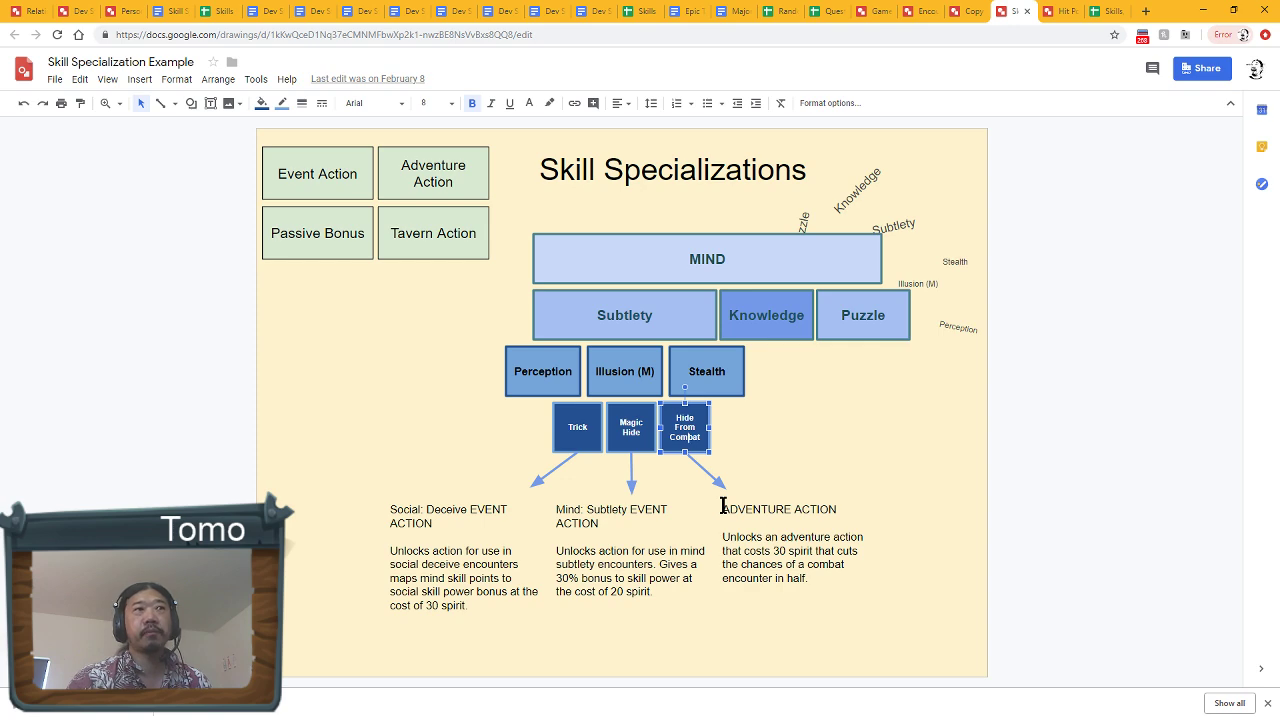
drag(722, 507, 838, 587)
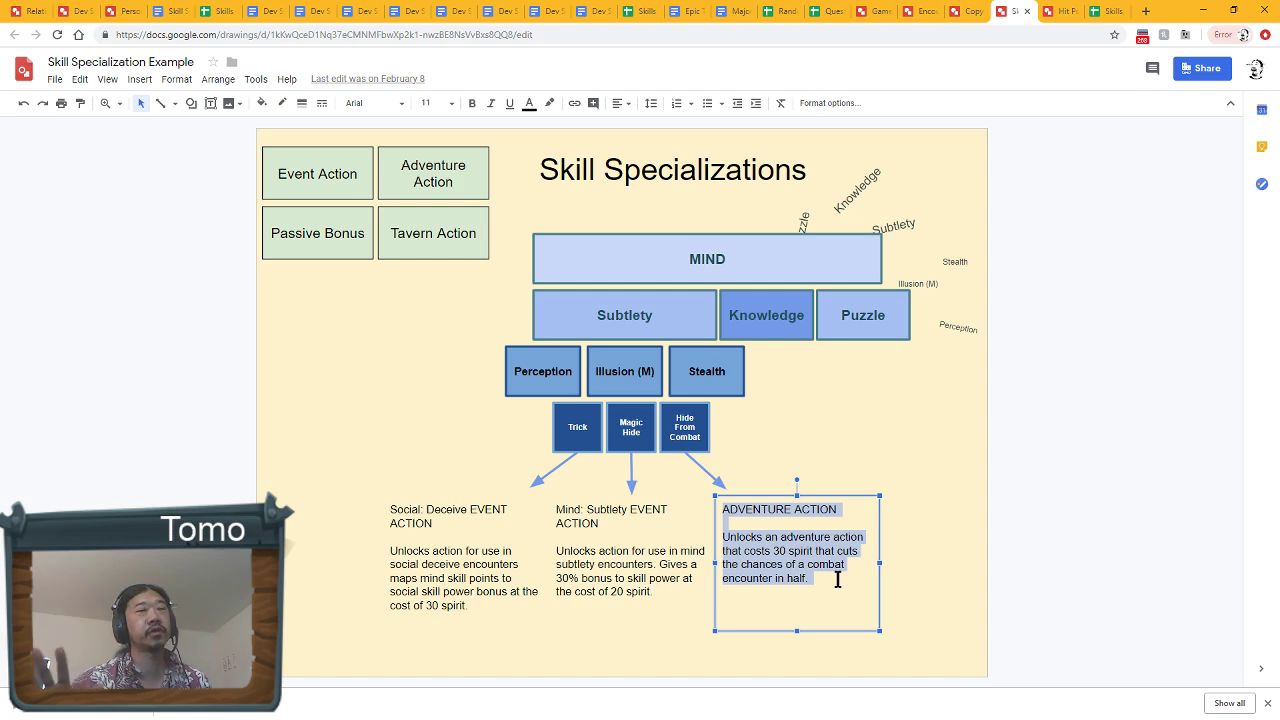
click(755, 550)
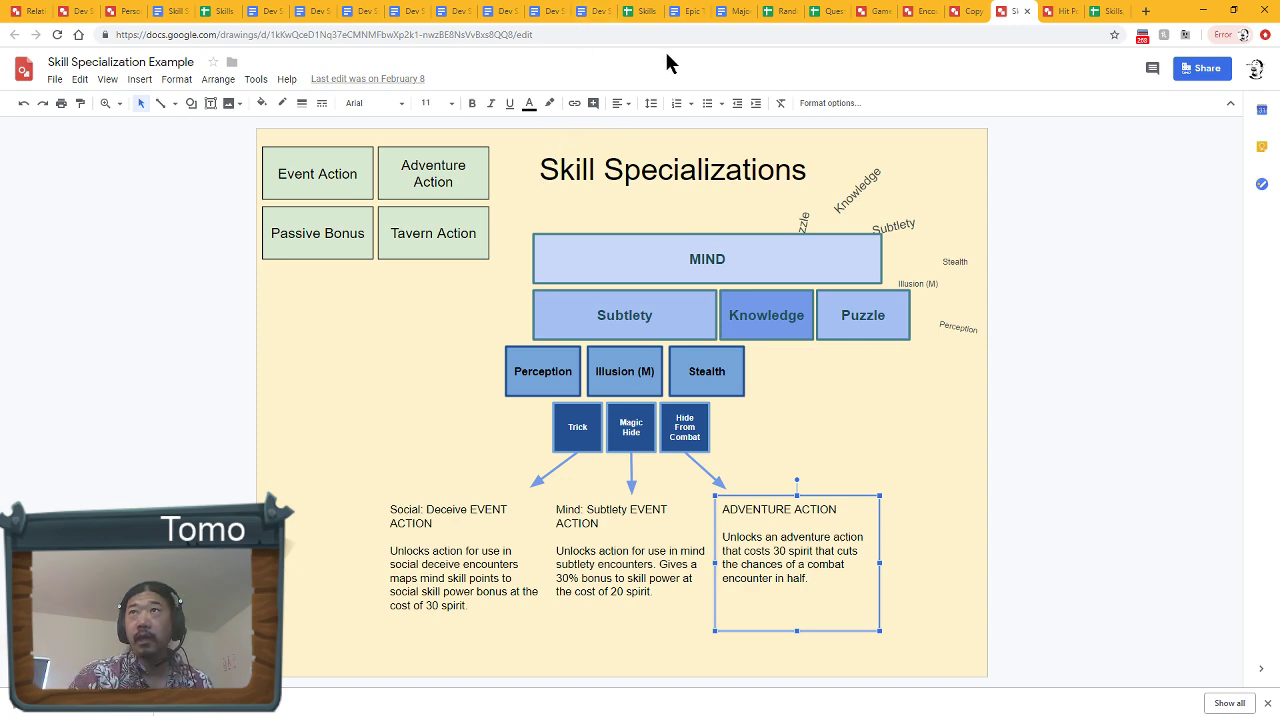
click(595, 11)
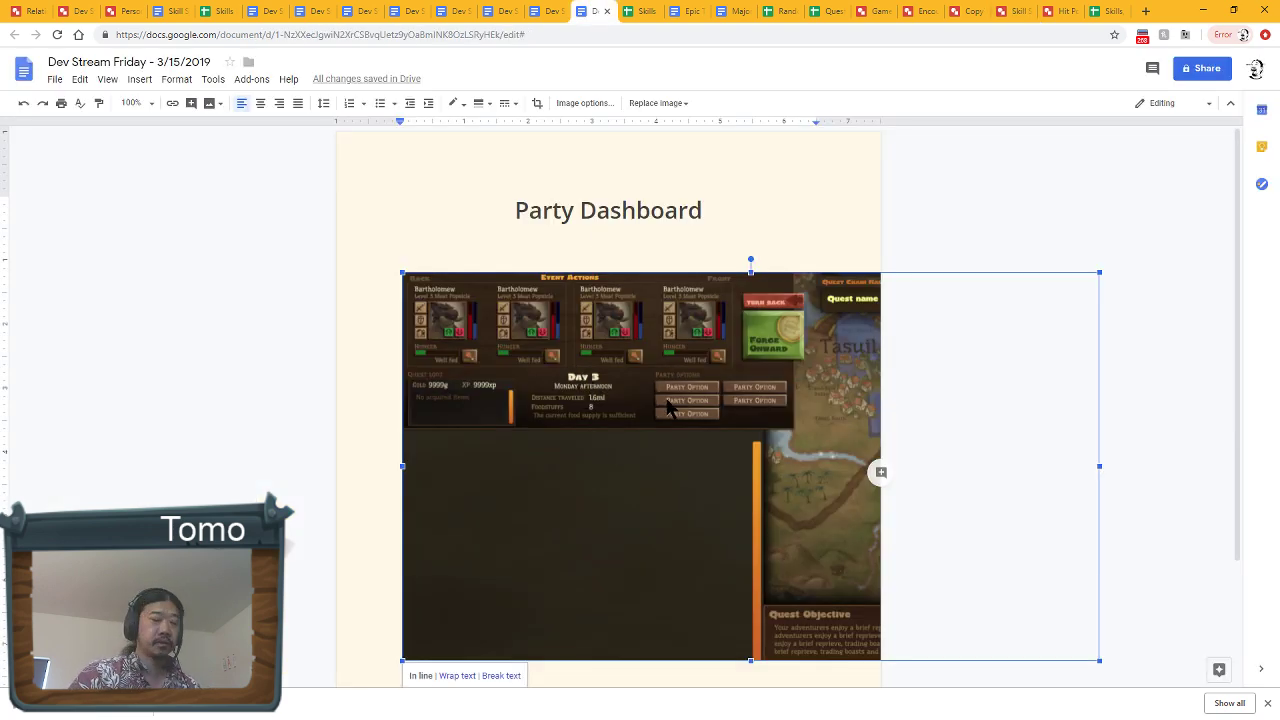
Crop the Party Dashboard screenshot, trimming the map on the right and the lower part.
click(537, 103)
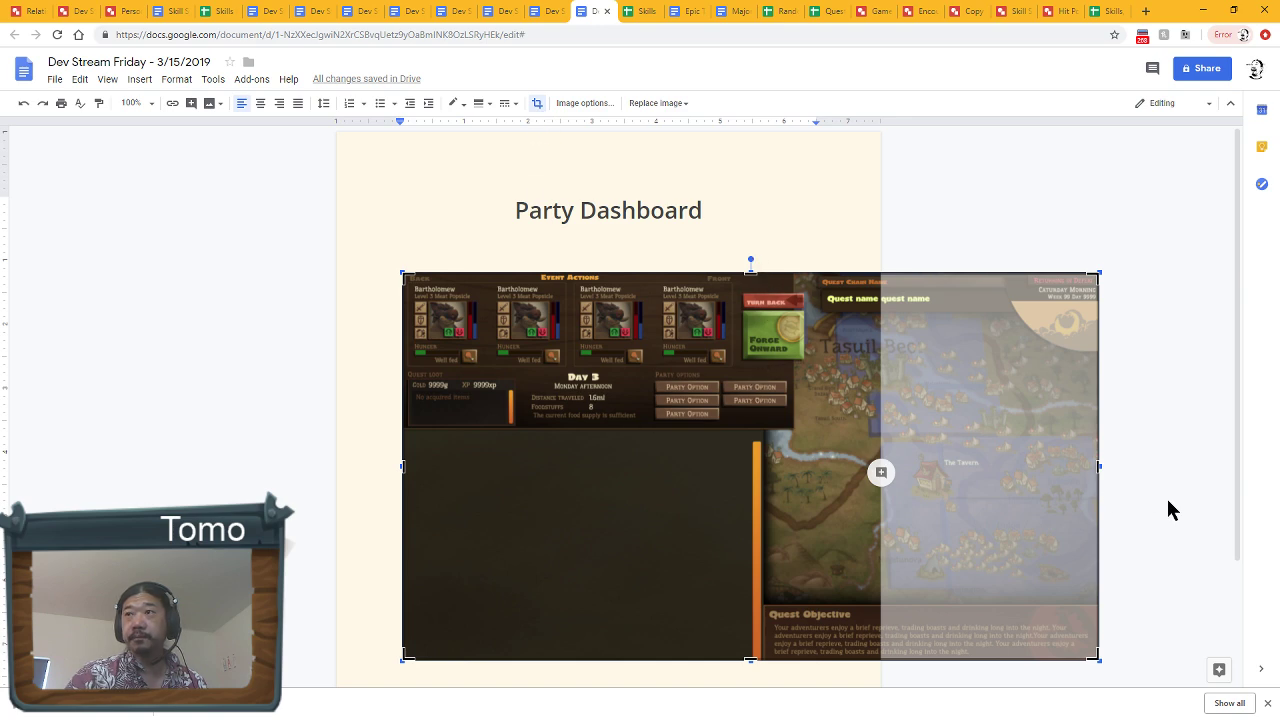
drag(1092, 470, 808, 480)
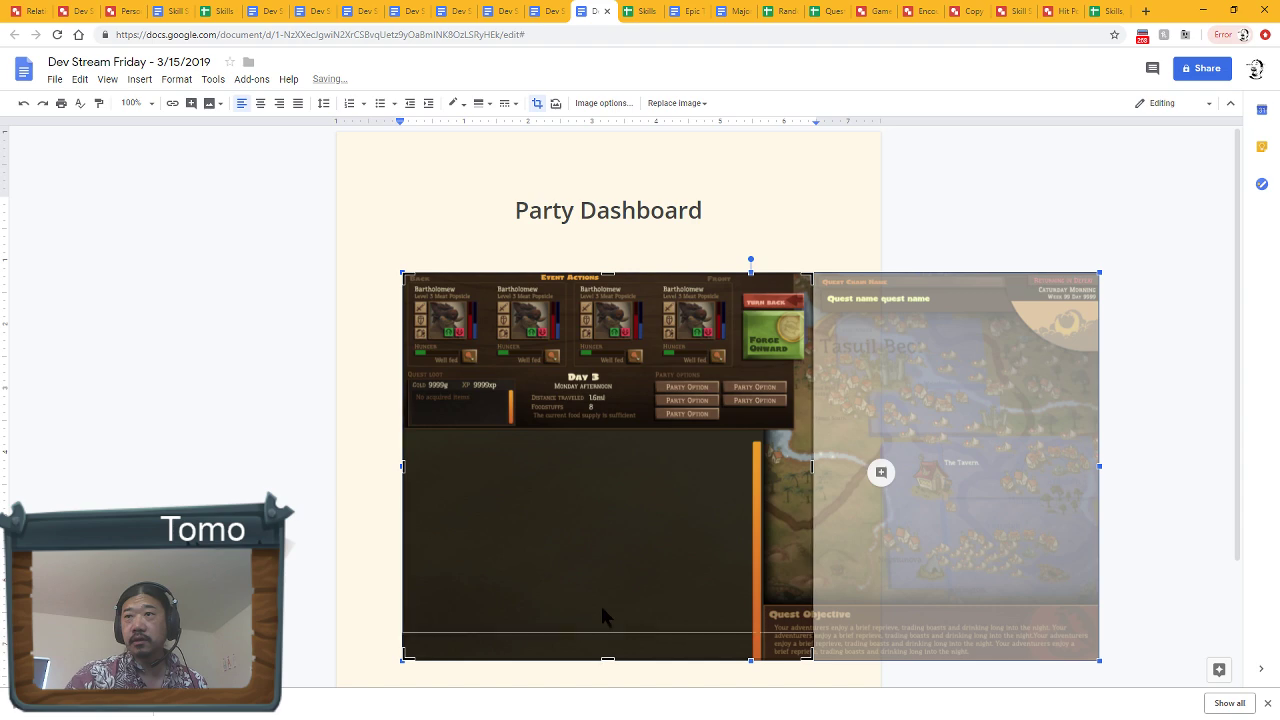
drag(607, 659, 606, 446)
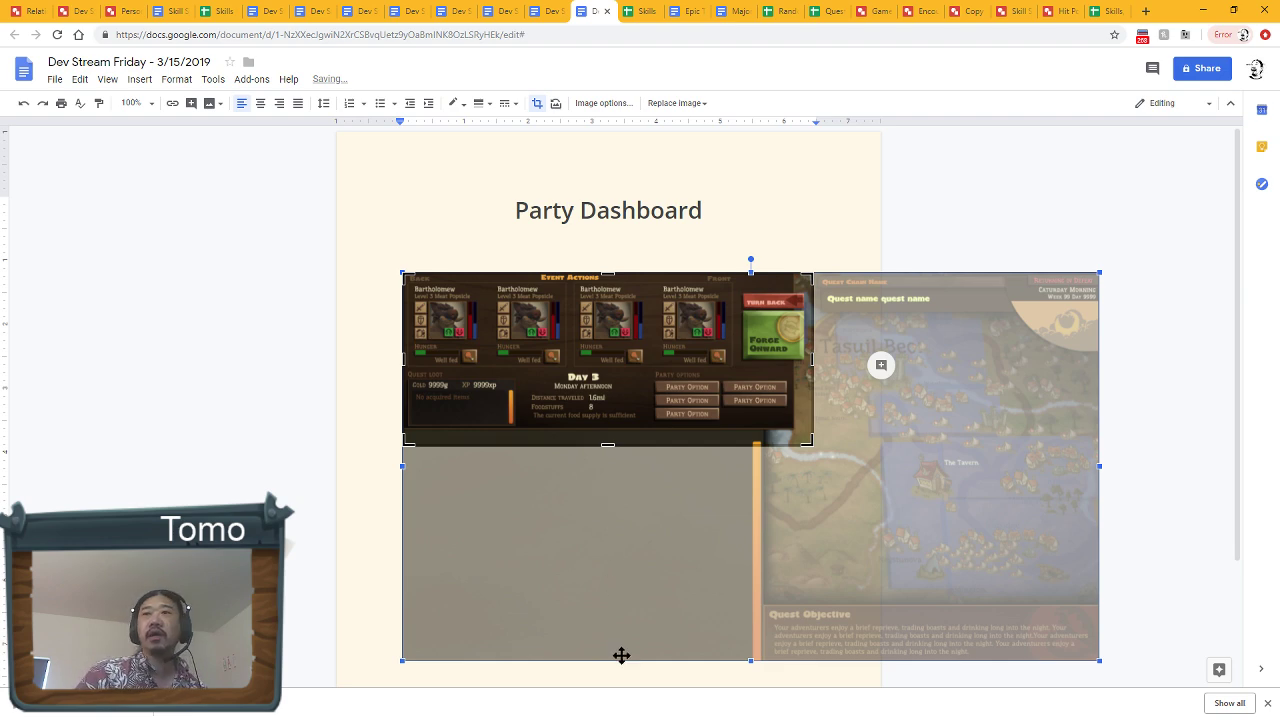
click(592, 678)
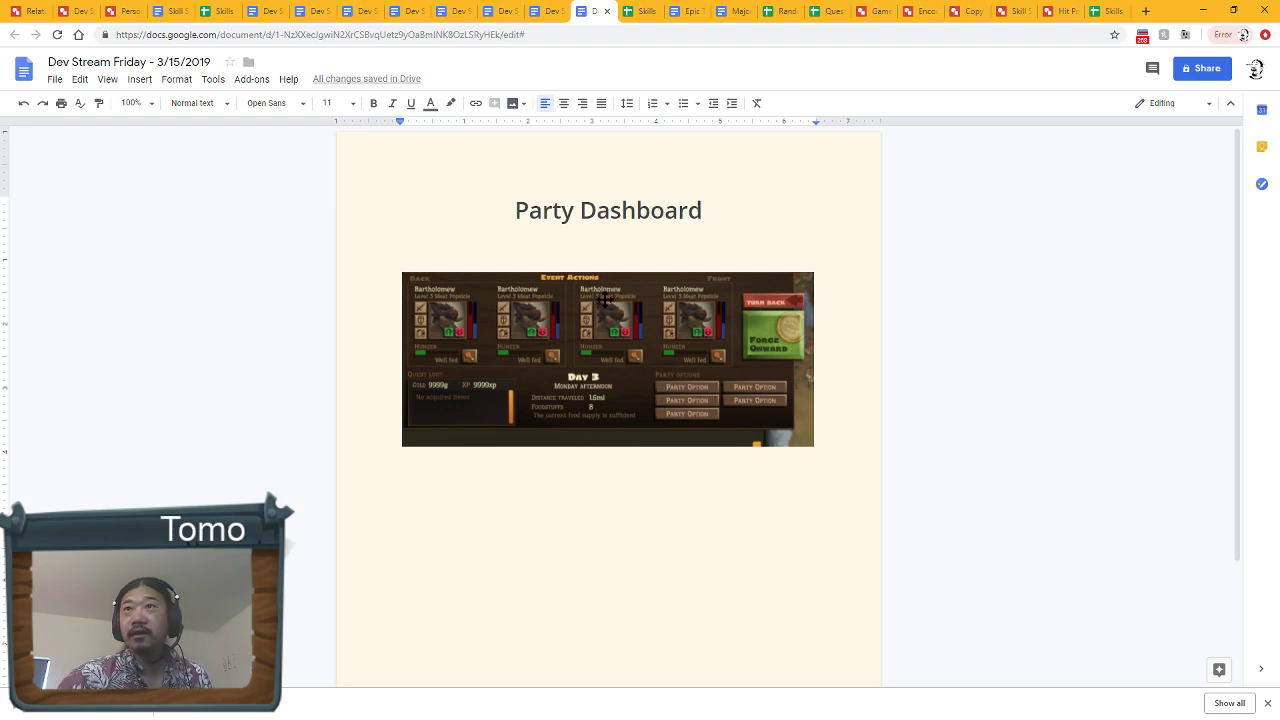
Select the cropped Party Dashboard screenshot under the heading.
click(605, 299)
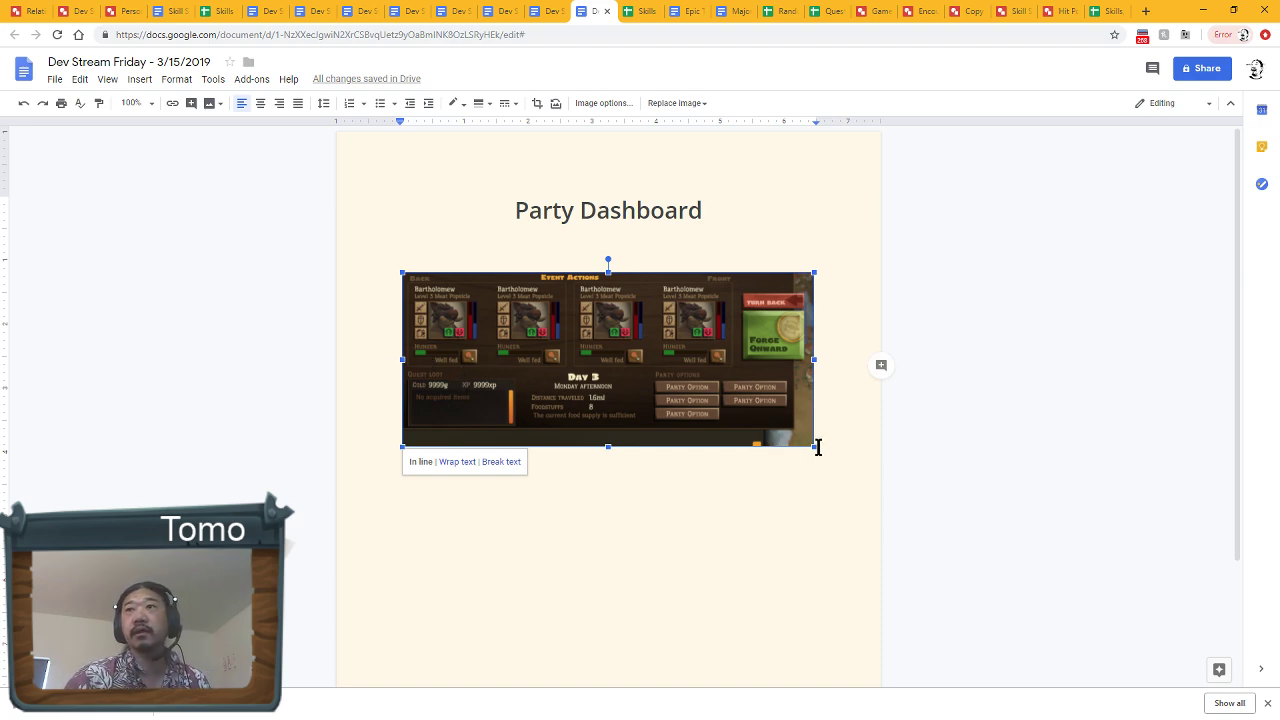
Enlarge the cropped Party Dashboard screenshot by dragging its bottom-right corner outward.
drag(814, 449, 1143, 612)
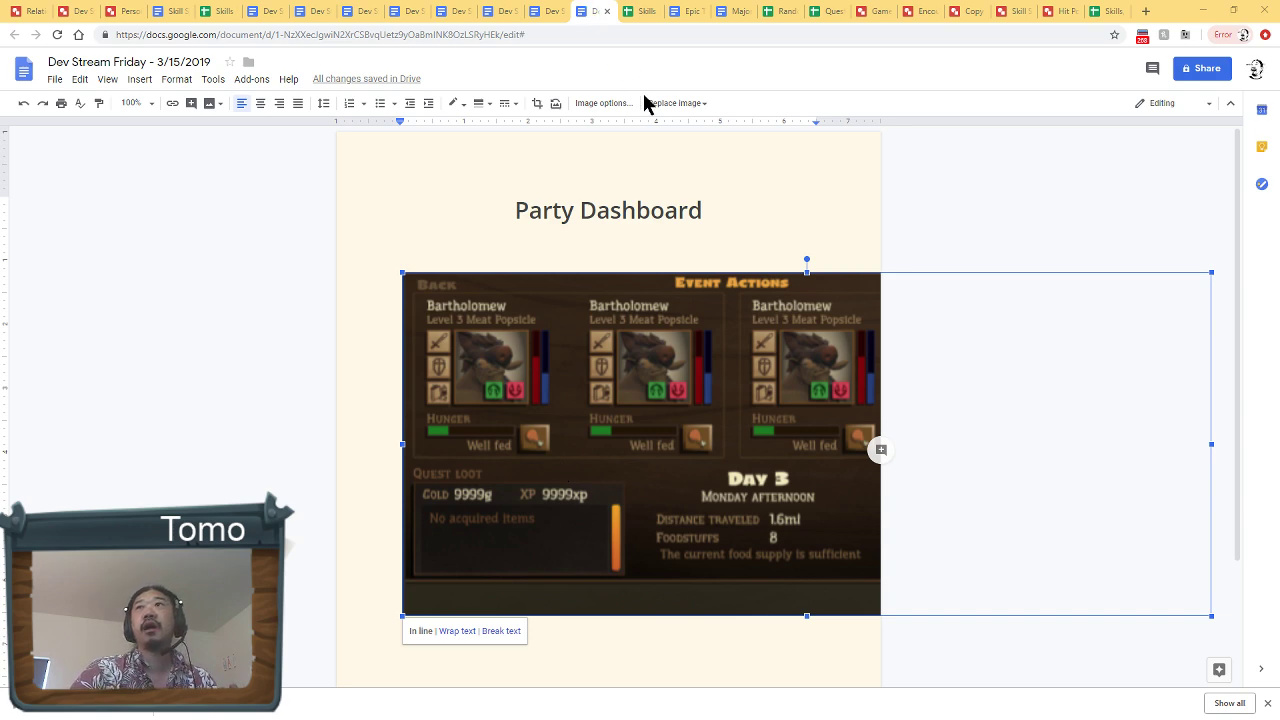
Switch to the Encounter Skill Class drawing to show its skill wheel.
click(934, 10)
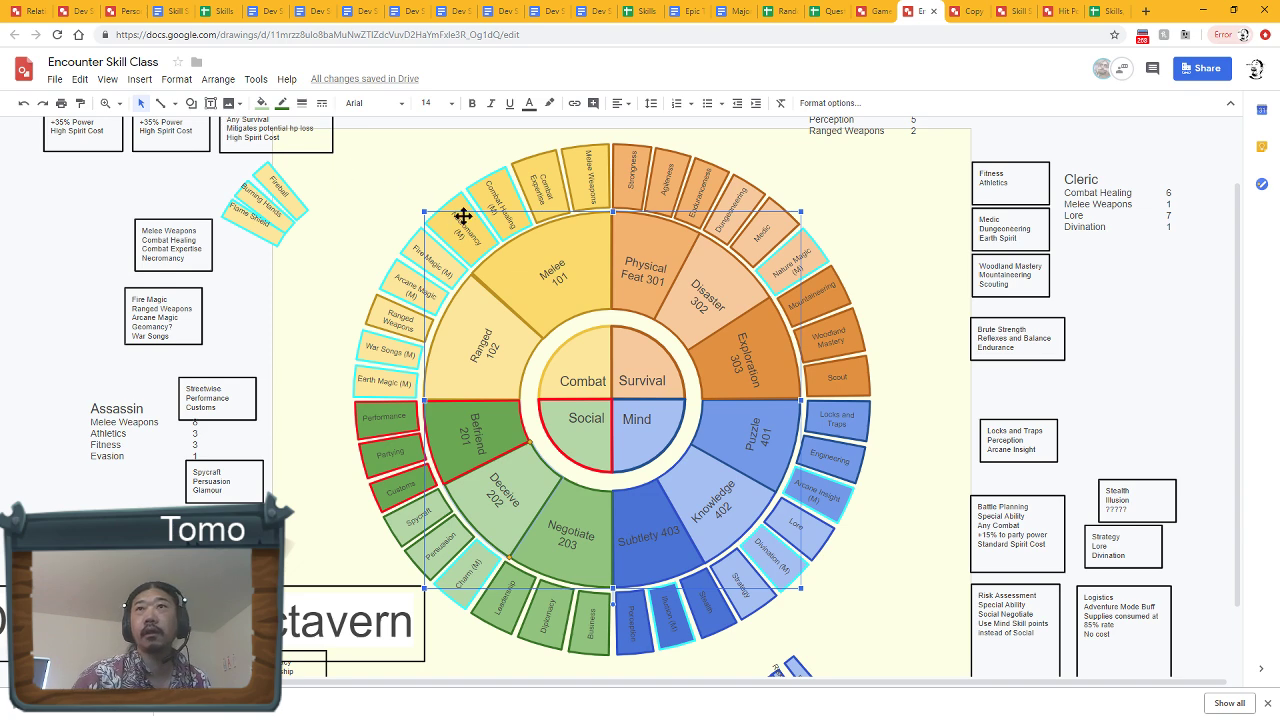
Paste the Supplies, Spirit Loss/Recovery and Time notes on the empty line below the dashboard image.
click(588, 11)
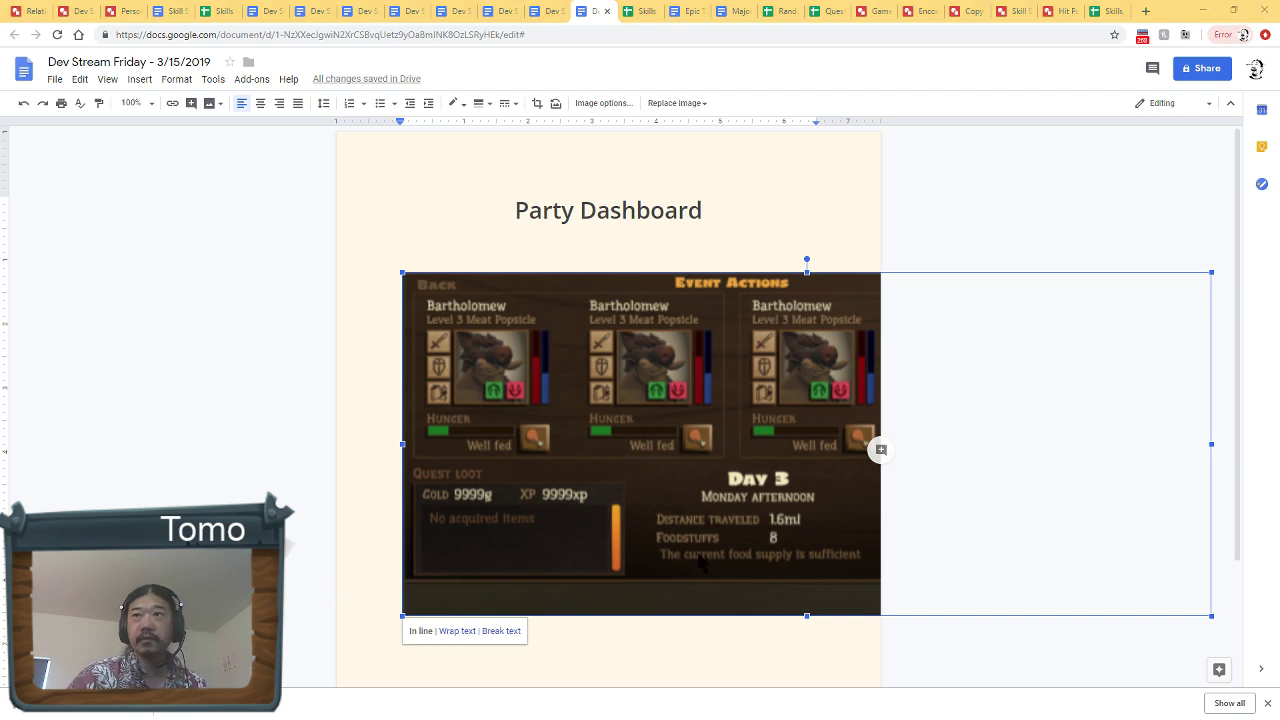
click(760, 663)
scroll(696, 598, down, 2)
click(497, 506)
key(ctrl+v)
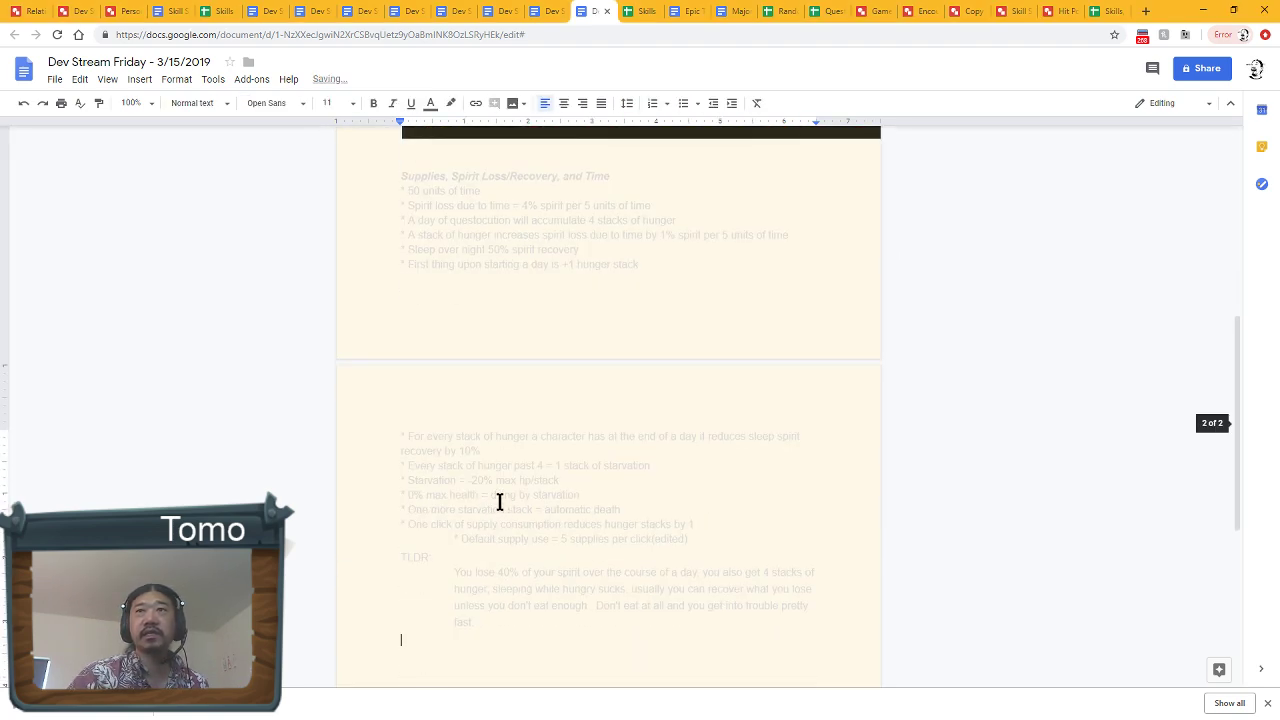
Turn the supplies and hunger note lines into a bulleted list.
click(385, 177)
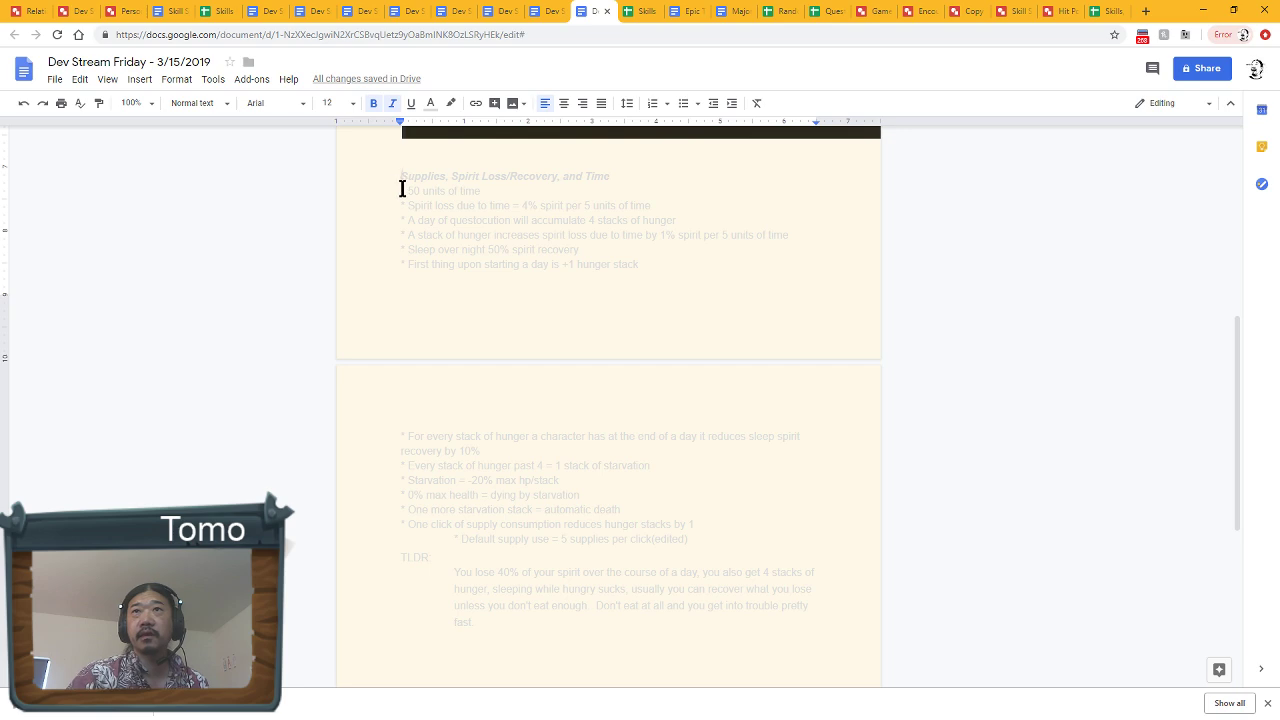
drag(397, 193, 737, 520)
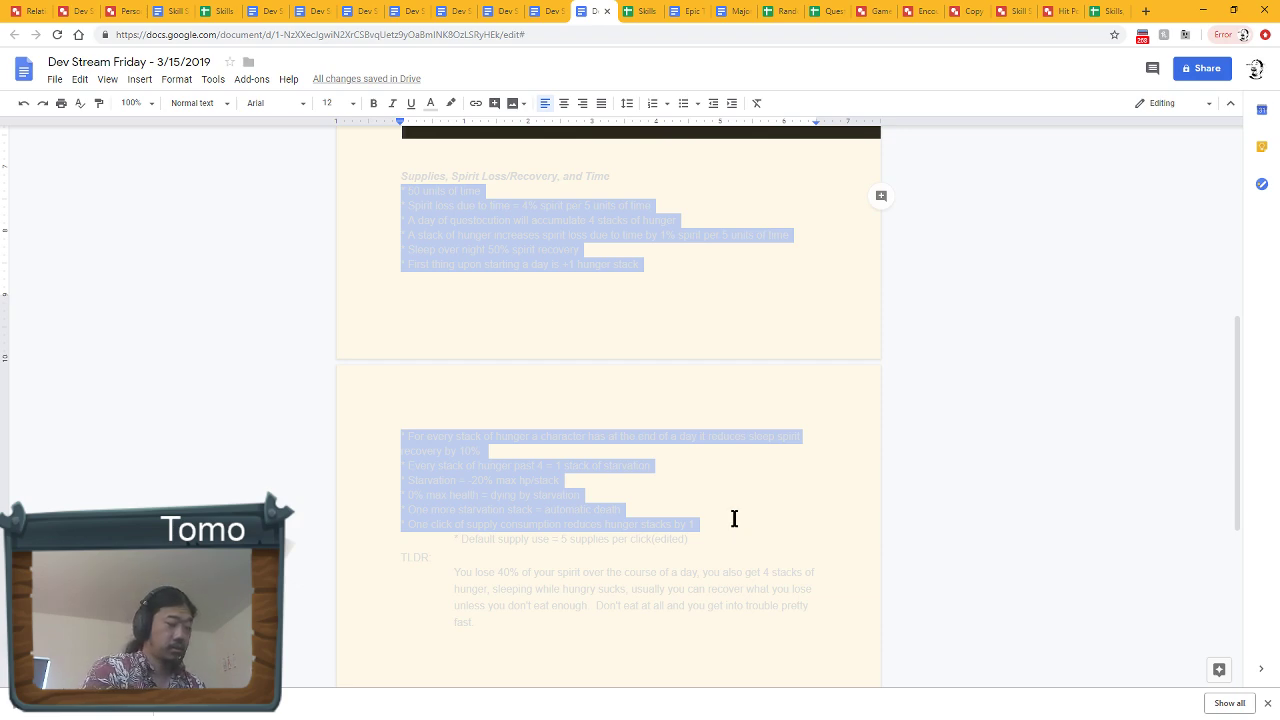
key(ctrl+shift+8)
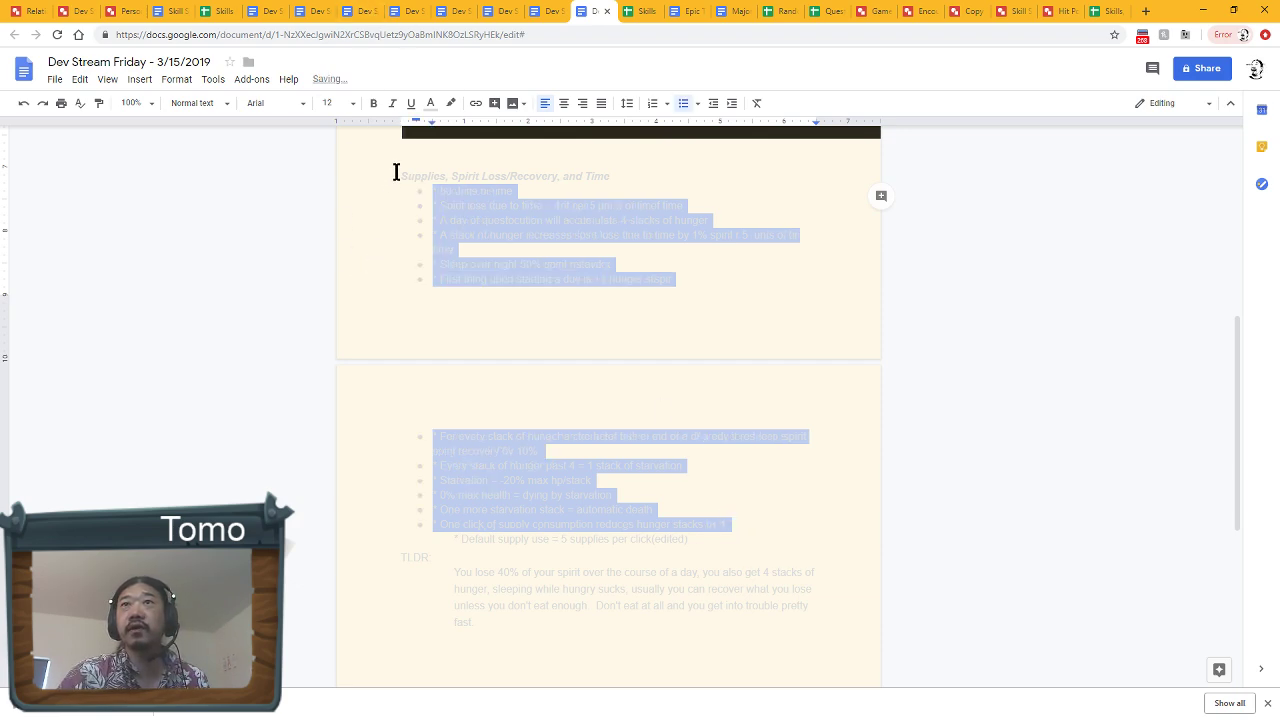
Make the whole section's text, from heading to TLDR, dark grey.
drag(395, 172, 757, 537)
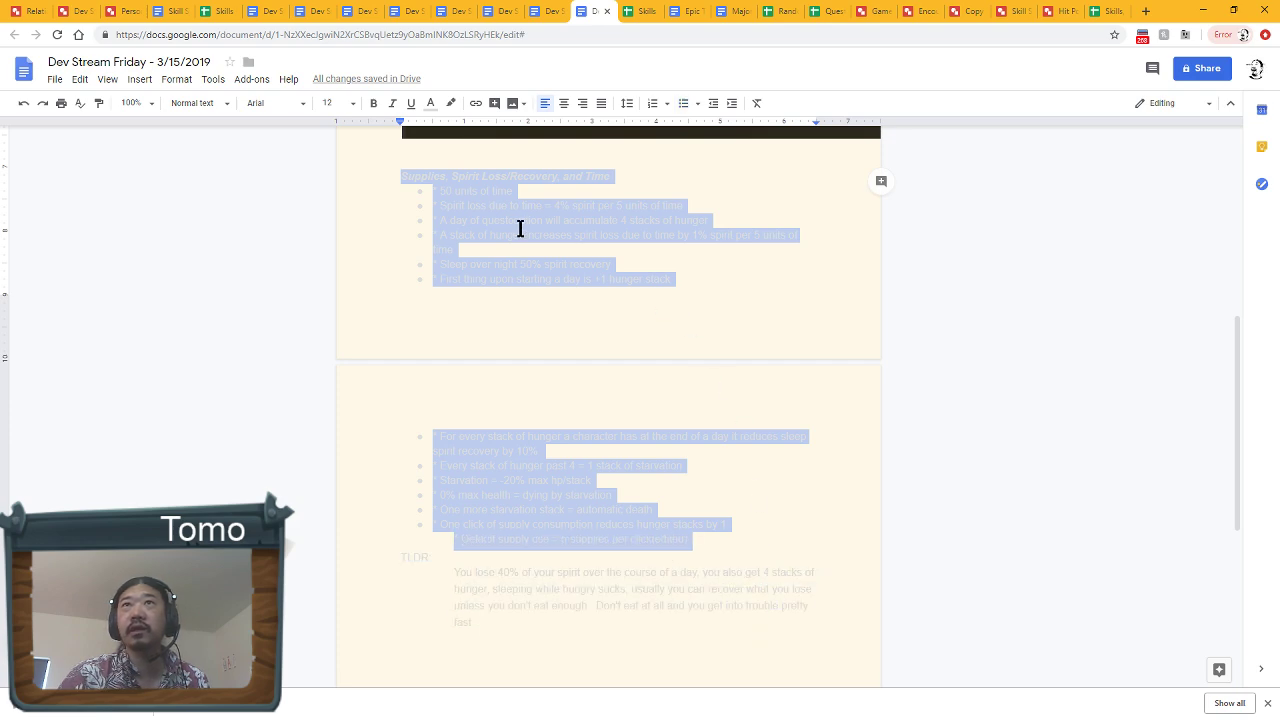
click(430, 104)
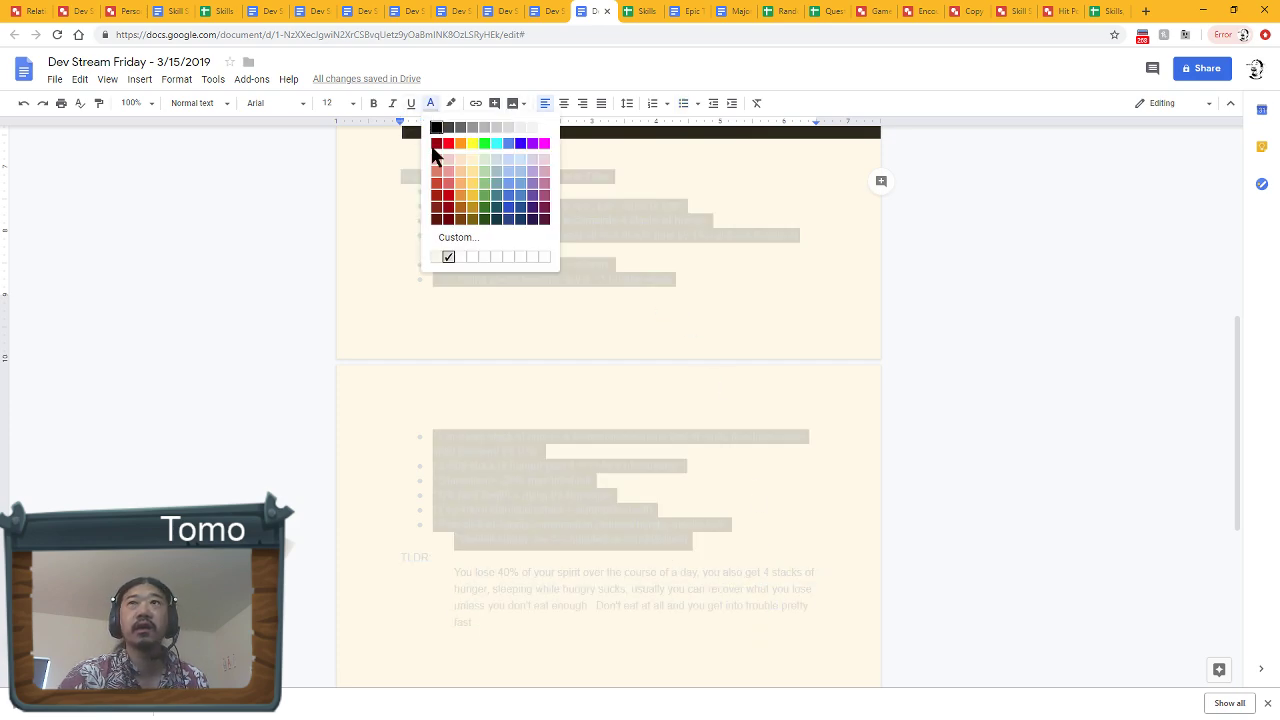
click(463, 132)
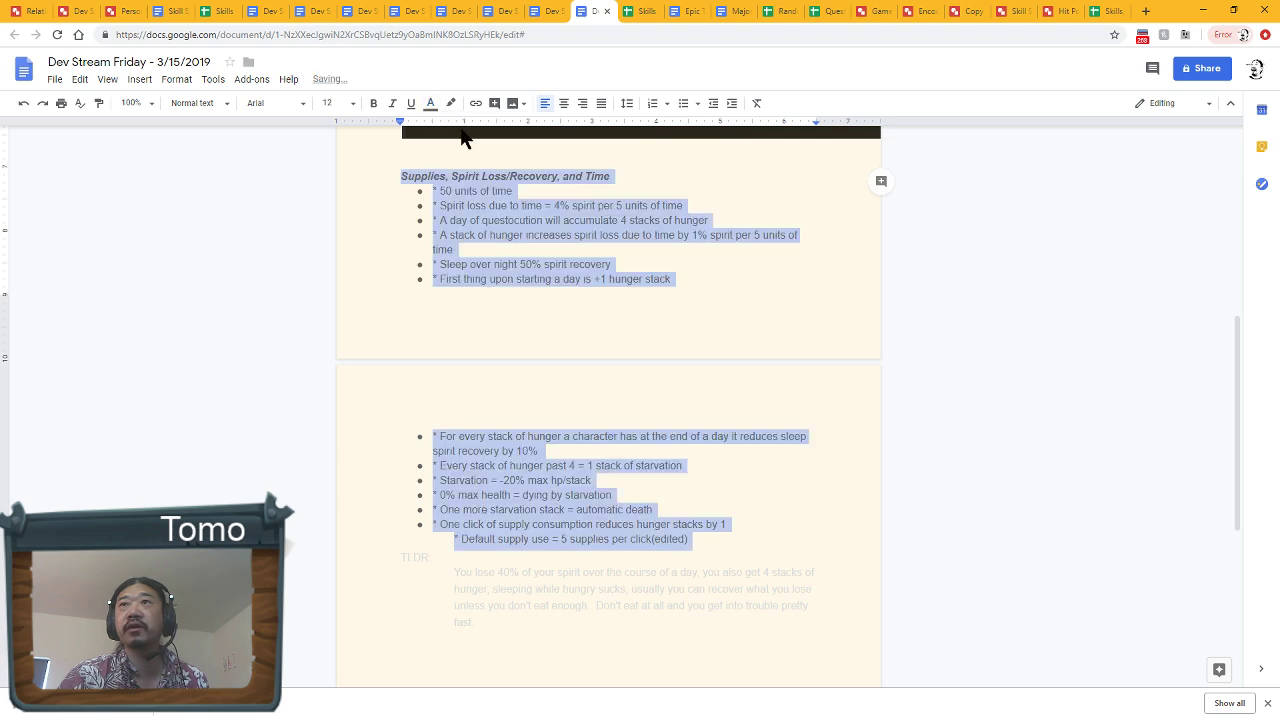
click(400, 177)
click(437, 191)
Strip the leading asterisks from the 50, Spirit loss, questocution, stack of hunger and Sleep over night bullets.
key(BackSpace)
key(BackSpace)
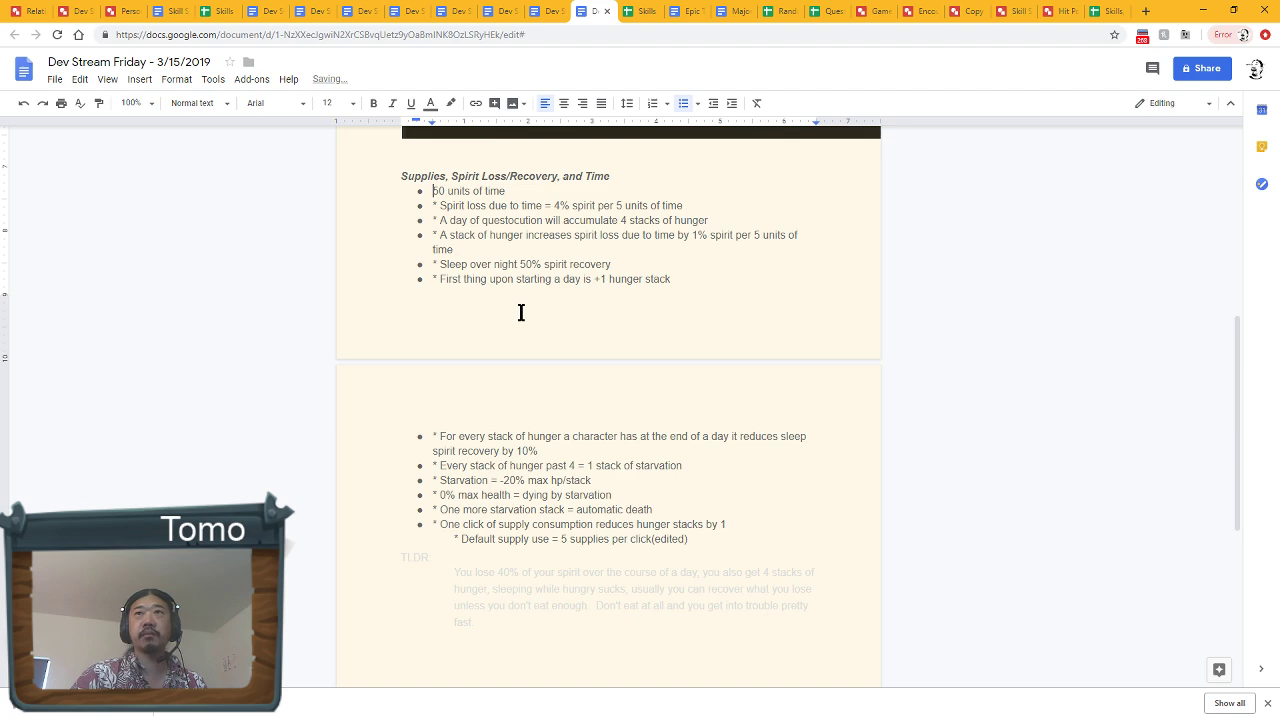
key(Down)
key(Right)
key(Delete)
key(BackSpace)
key(Down)
key(Right)
key(Delete)
key(BackSpace)
key(Down)
key(Right)
key(Delete)
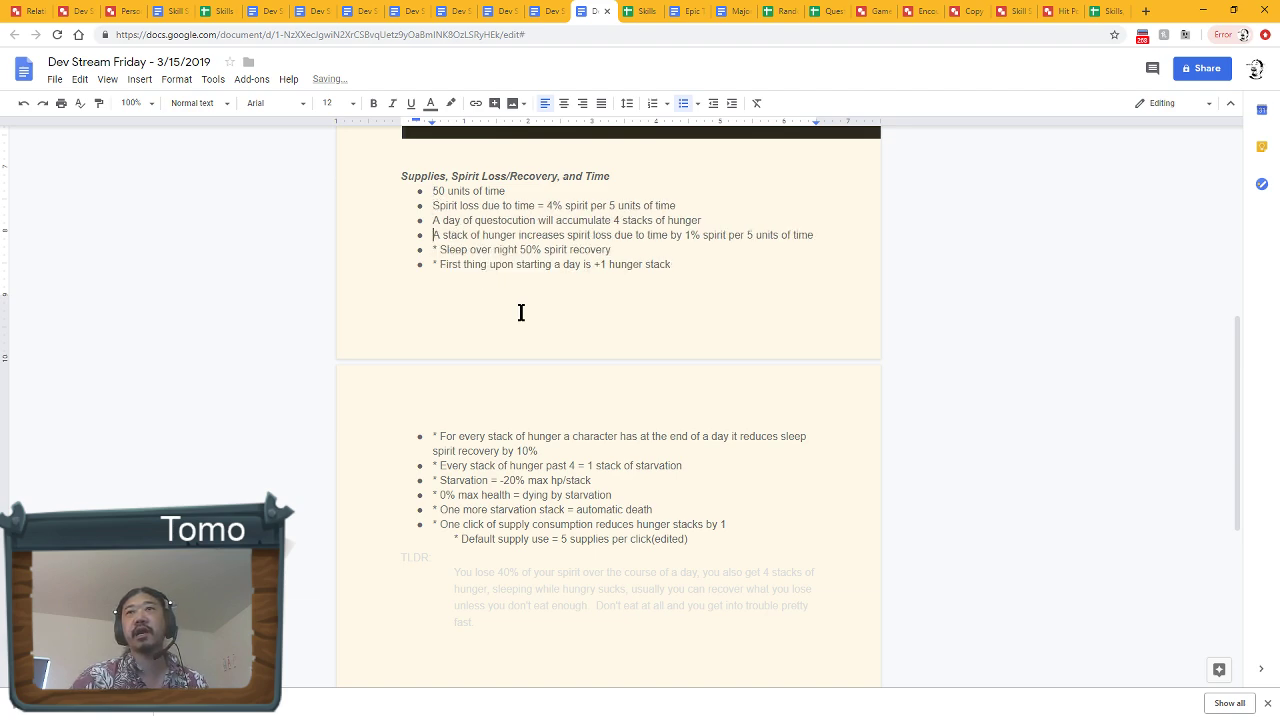
key(Down)
key(Delete)
key(Delete)
key(Down)
key(Right)
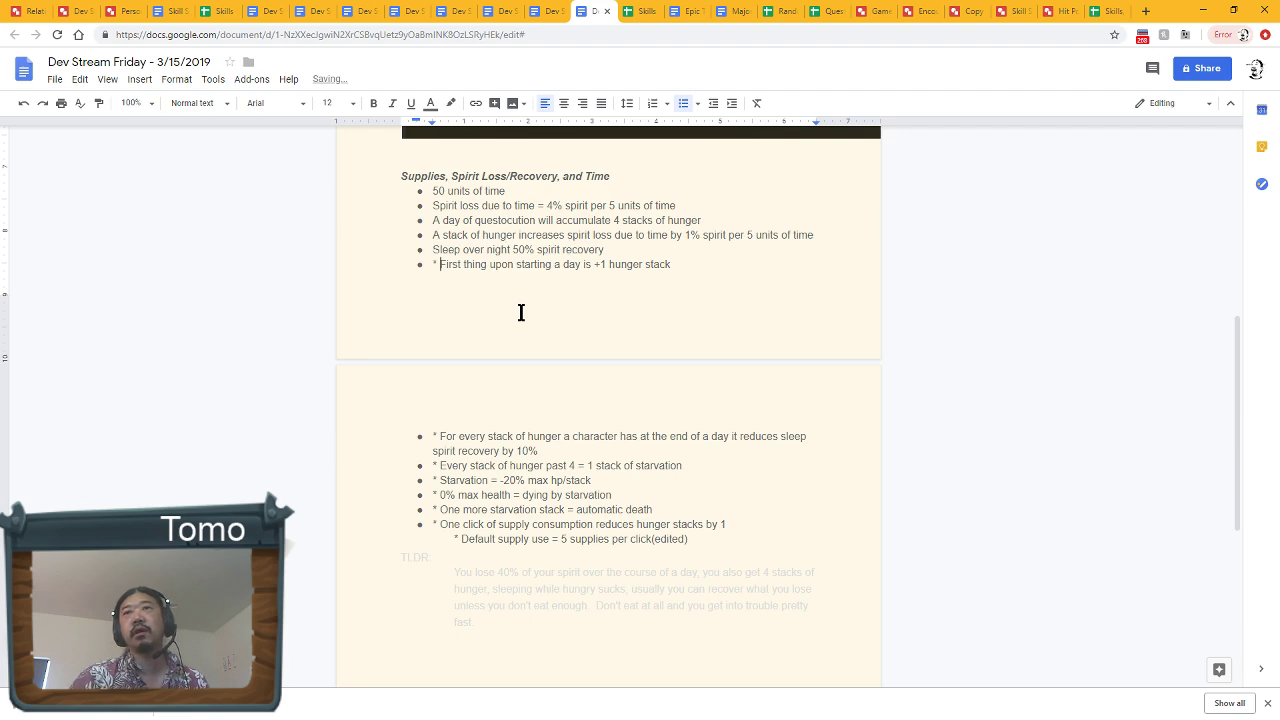
Strip the asterisks from the remaining hunger, starvation and supply bullets, and nest Default supply use as a sub-bullet.
key(BackSpace)
key(BackSpace)
key(Down)
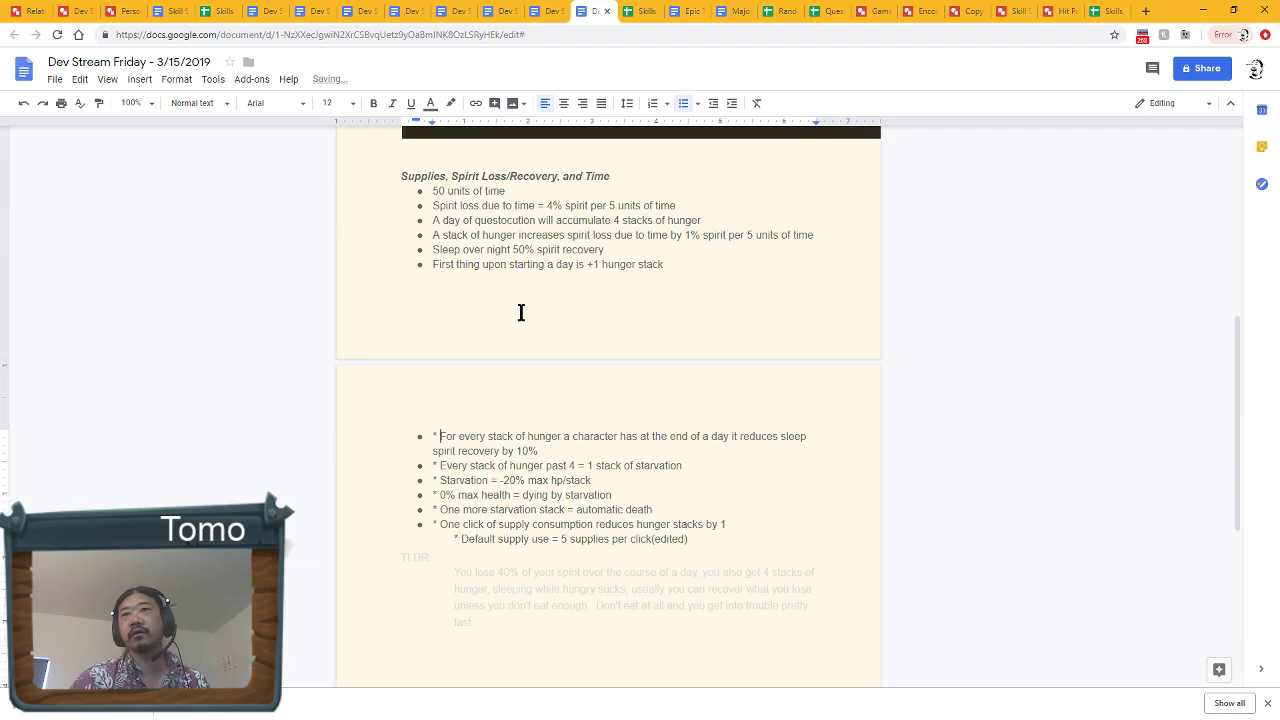
key(BackSpace)
key(BackSpace)
key(Down)
key(BackSpace)
key(BackSpace)
key(Down)
key(Delete)
key(Delete)
key(Down)
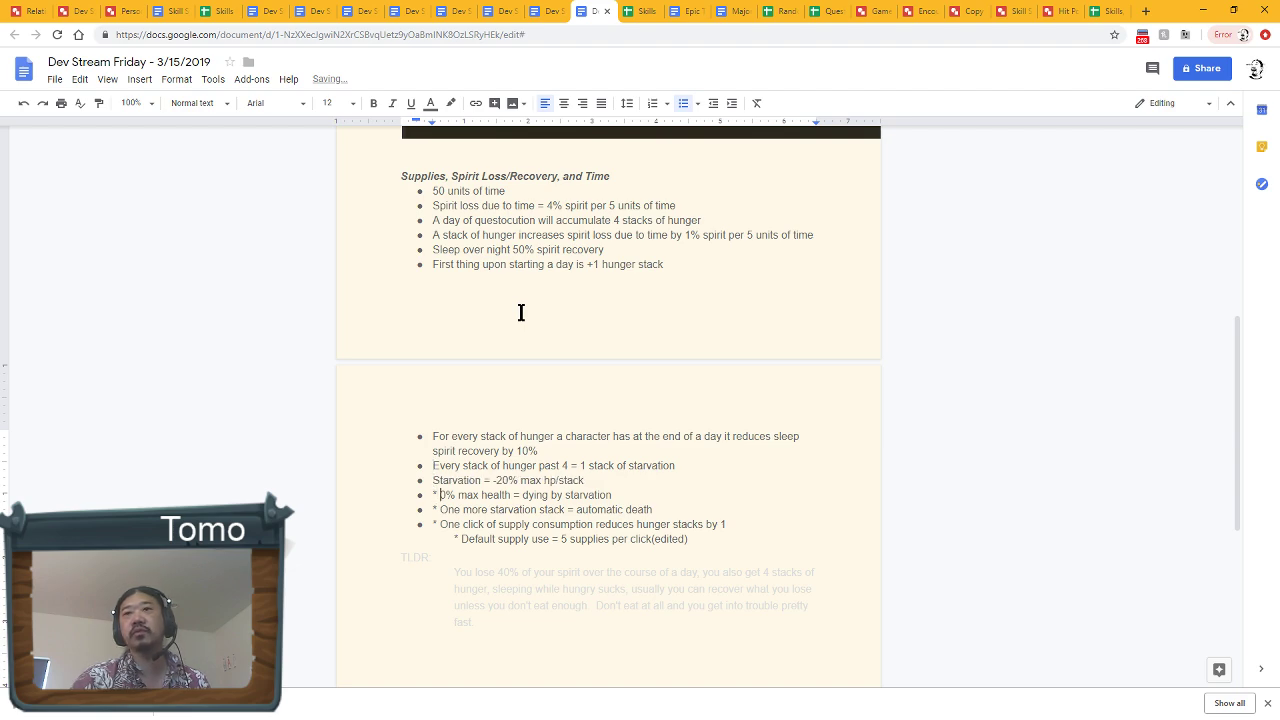
key(BackSpace)
key(BackSpace)
key(Down)
key(BackSpace)
key(BackSpace)
key(Down)
key(BackSpace)
key(BackSpace)
key(Down)
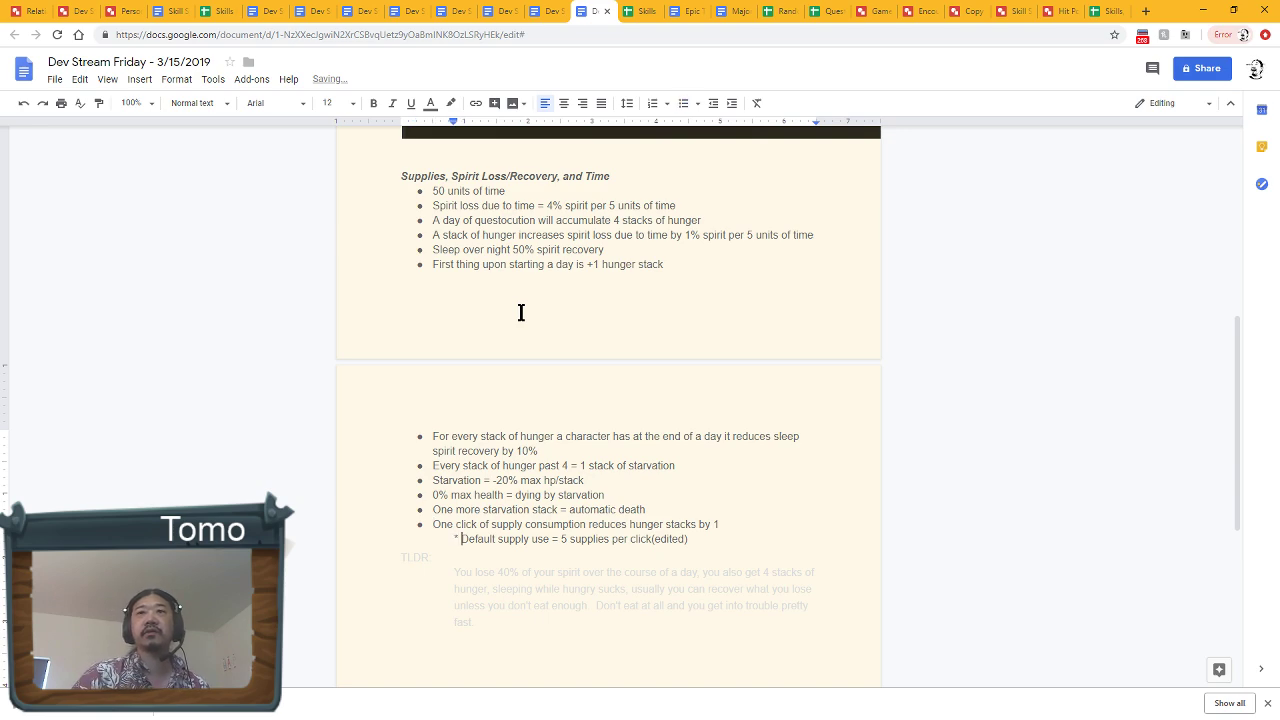
key(BackSpace)
key(BackSpace)
key(BackSpace)
key(BackSpace)
key(Return)
key(Tab)
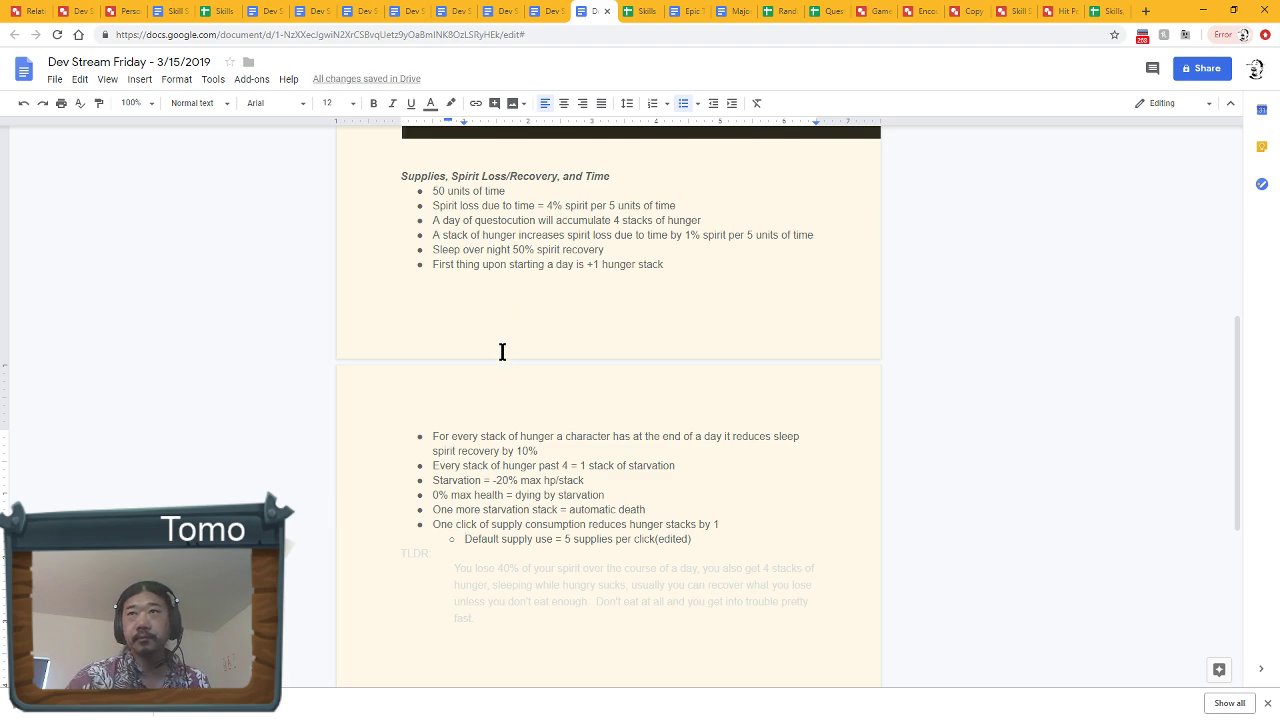
Start a new empty bullet right after the 'First thing upon starting a day' line.
scroll(523, 374, up, 3)
scroll(529, 401, down, 2)
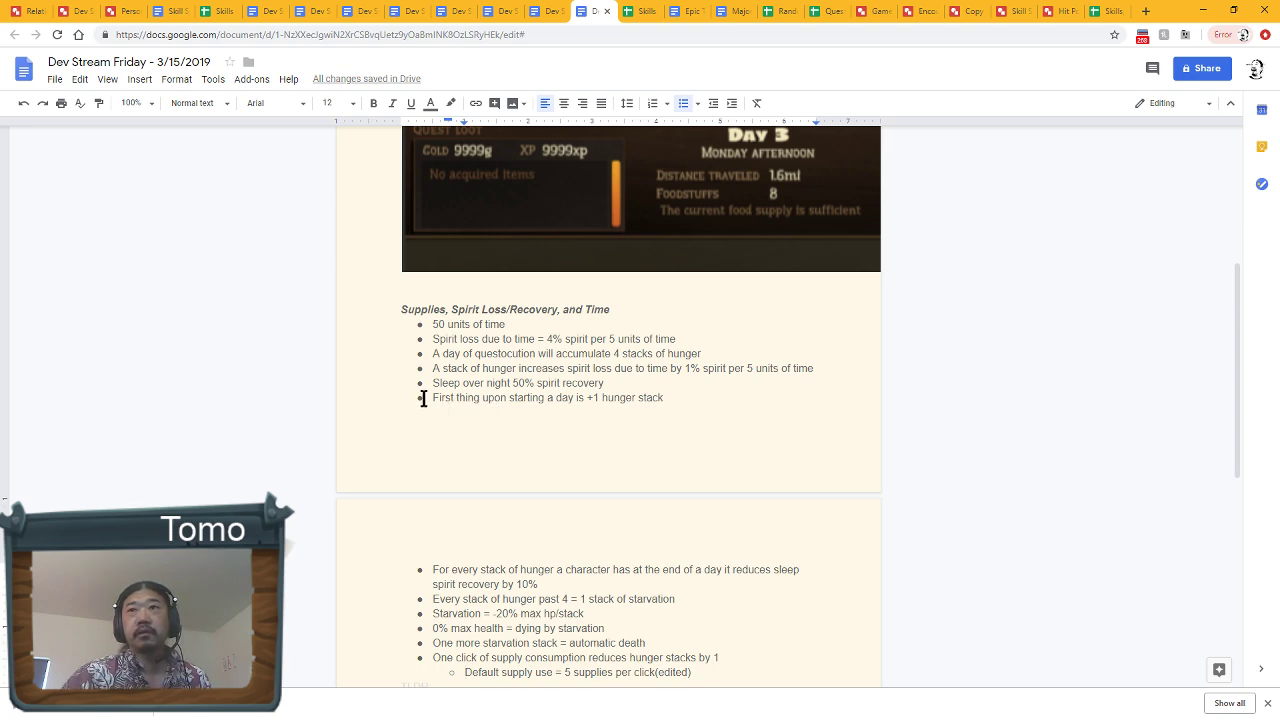
scroll(430, 405, down, 1)
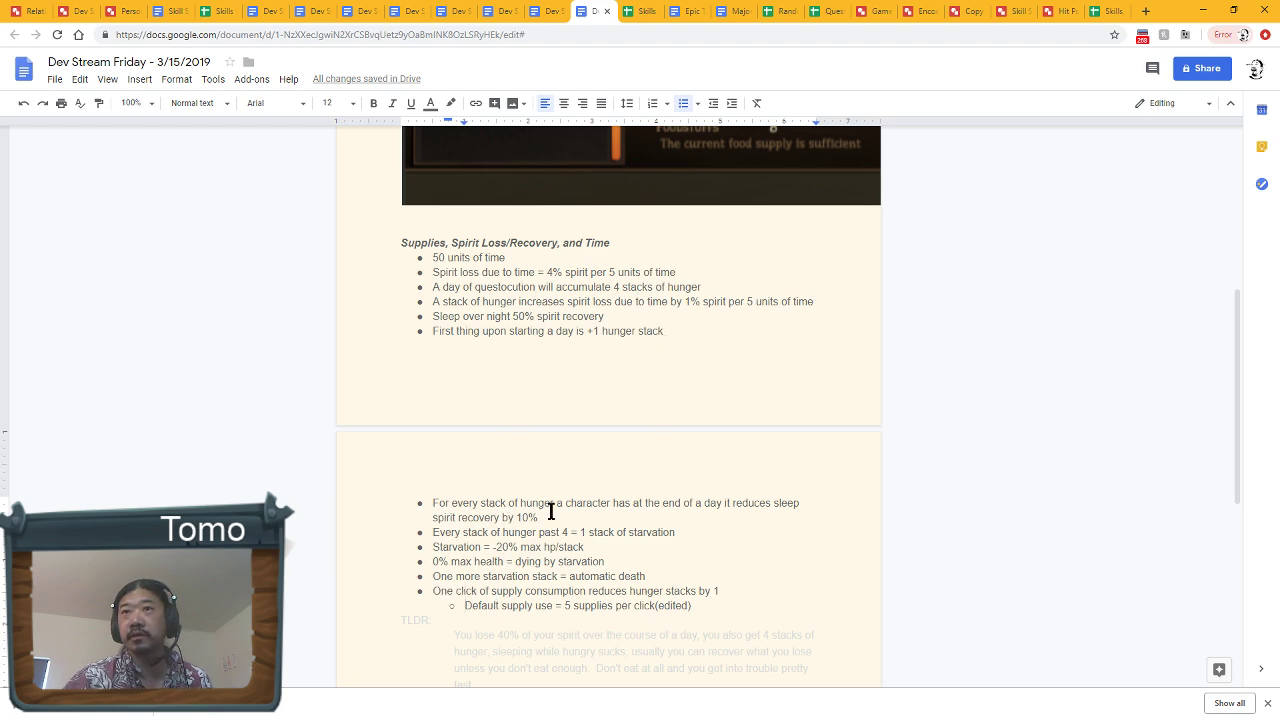
click(677, 333)
key(Return)
Type the bullet 'Sleeping at night recovers 50% spirit under normal circumstances', rewording its start.
text(The)
key(BackSpace)
key(BackSpace)
key(BackSpace)
text(Sleeping at )
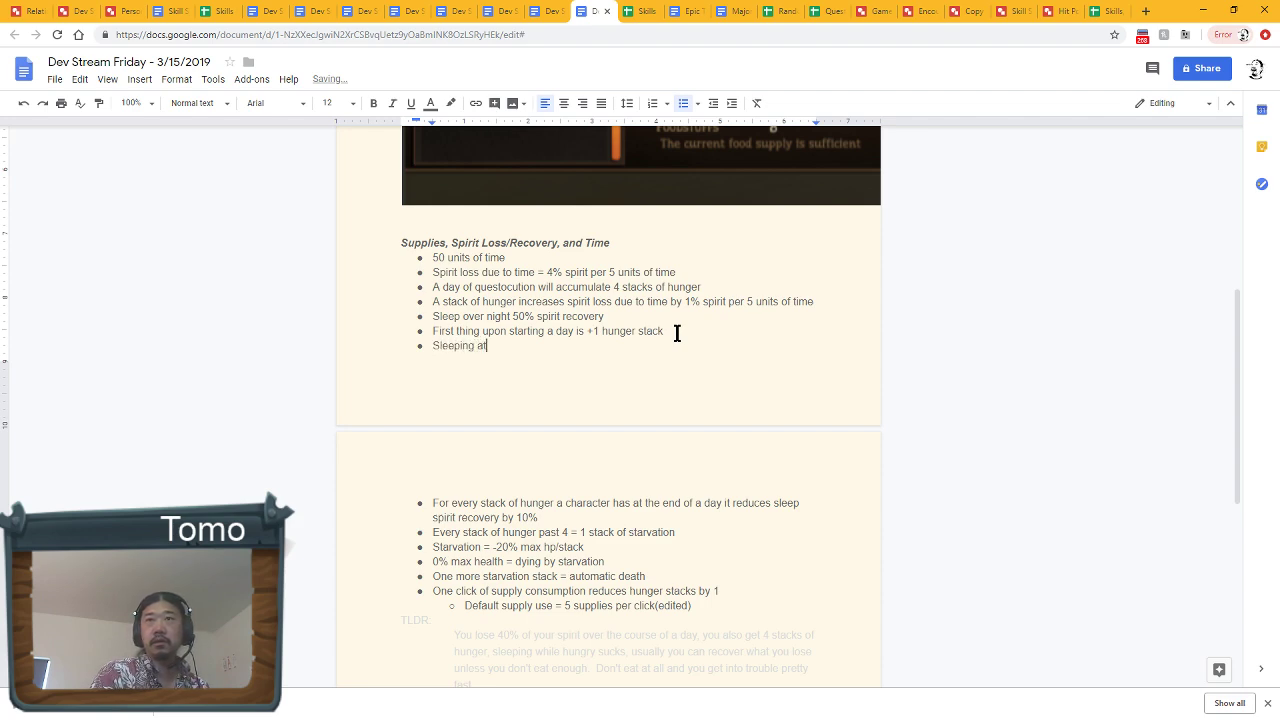
text(night is)
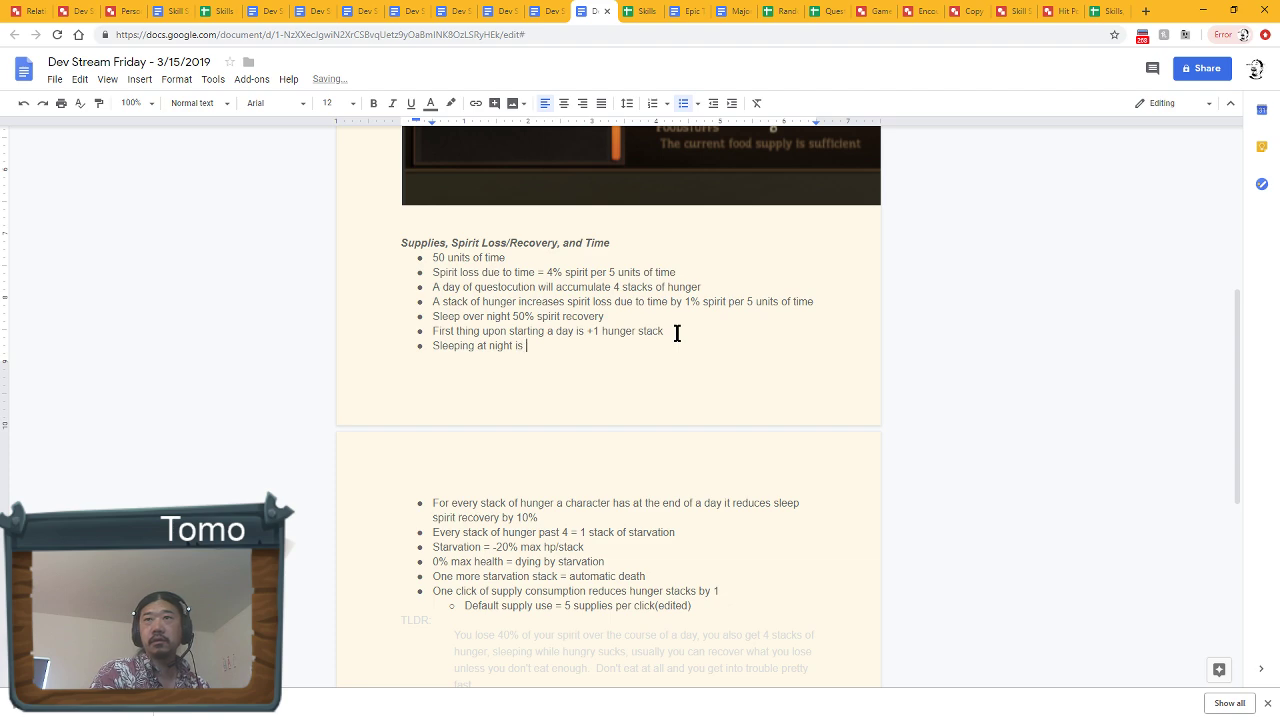
key(BackSpace)
key(BackSpace)
key(BackSpace)
text(recovers 5)
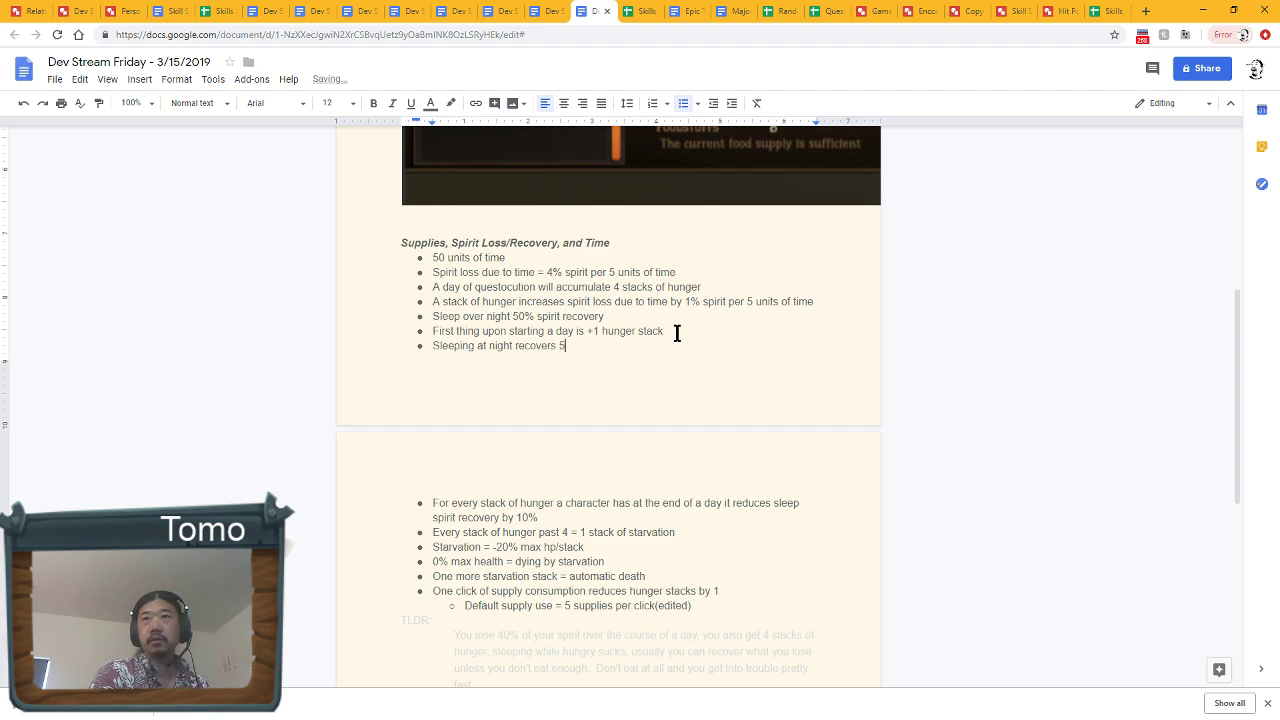
text(0% spirit under normal circumstances)
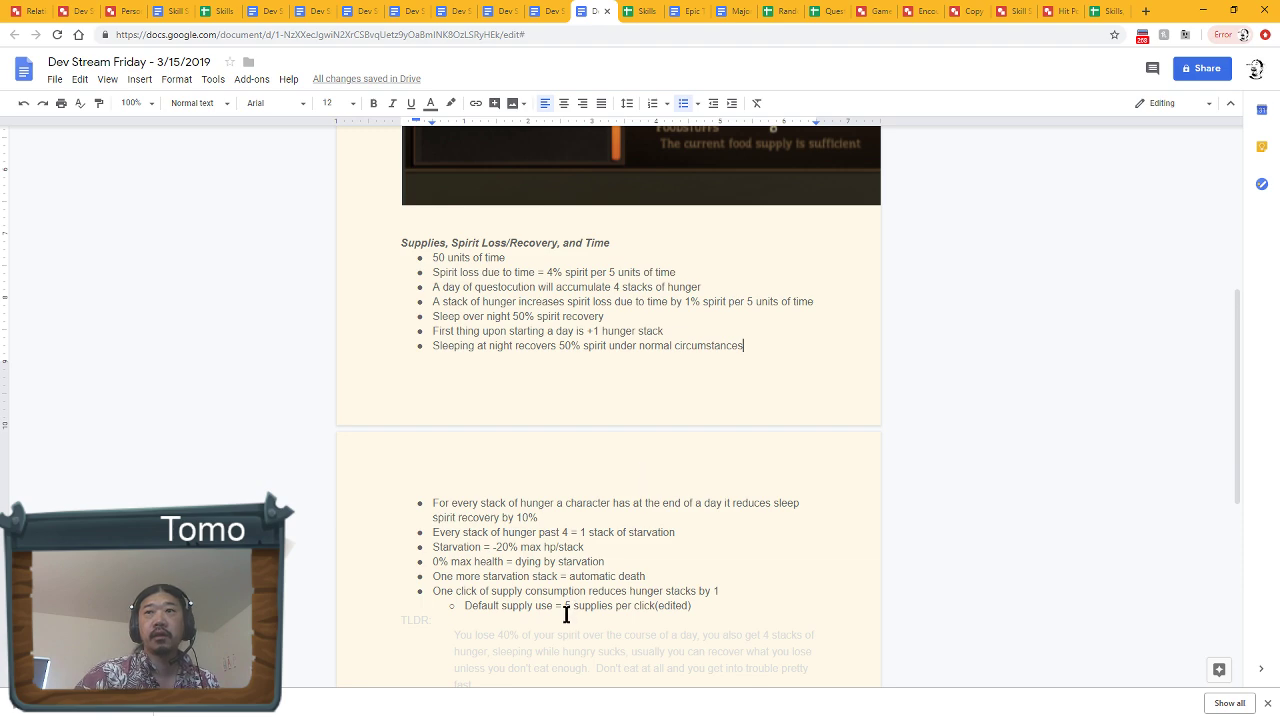
scroll(548, 578, down, 1)
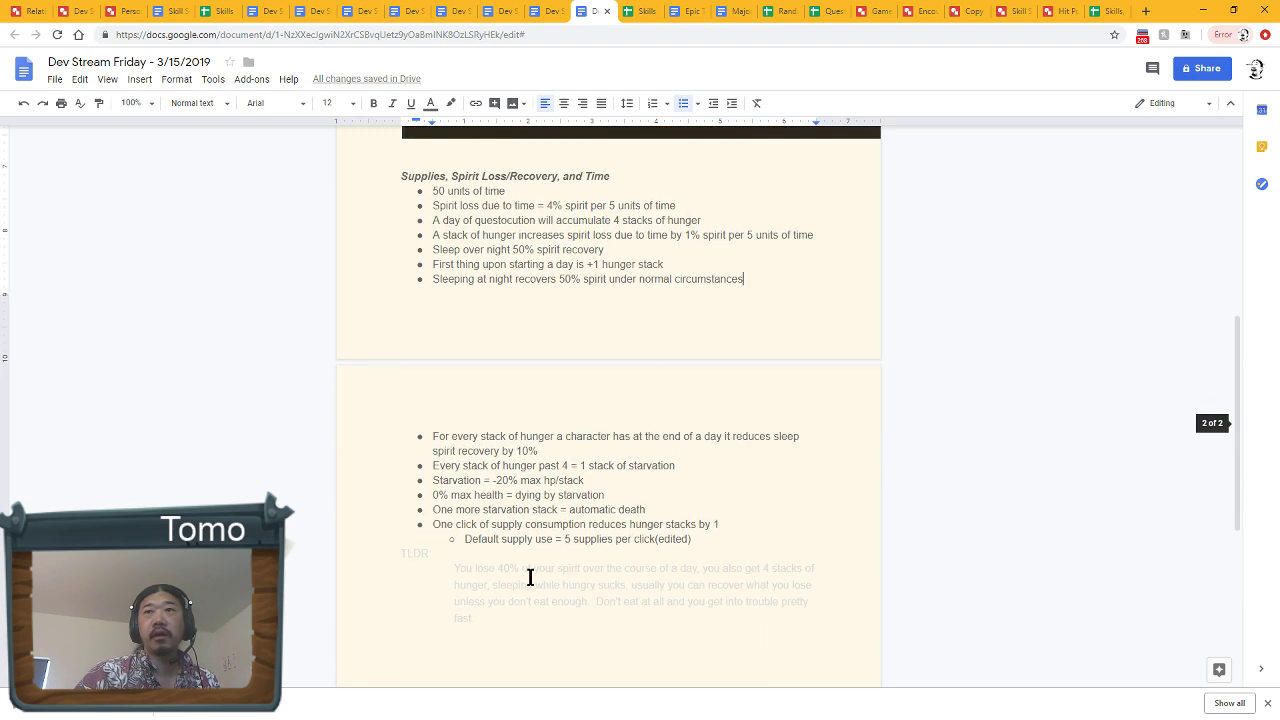
click(430, 482)
drag(430, 482, 423, 520)
click(428, 486)
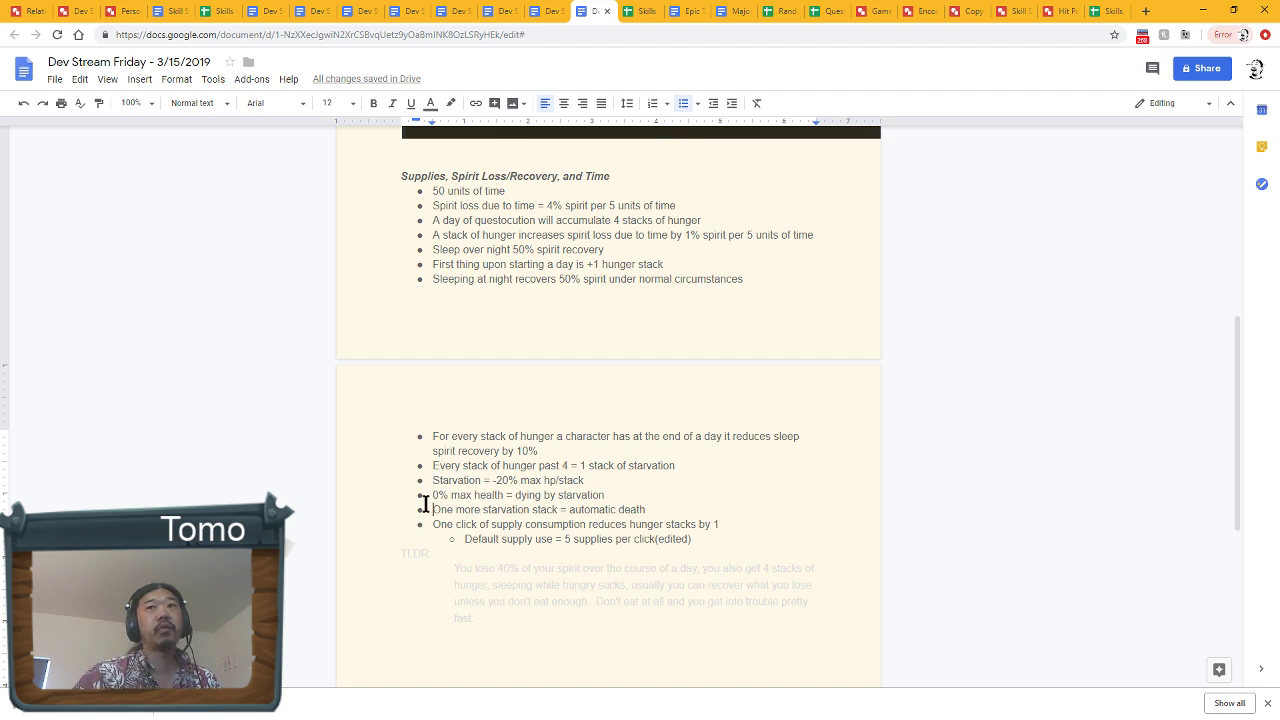
drag(425, 503, 425, 500)
click(436, 495)
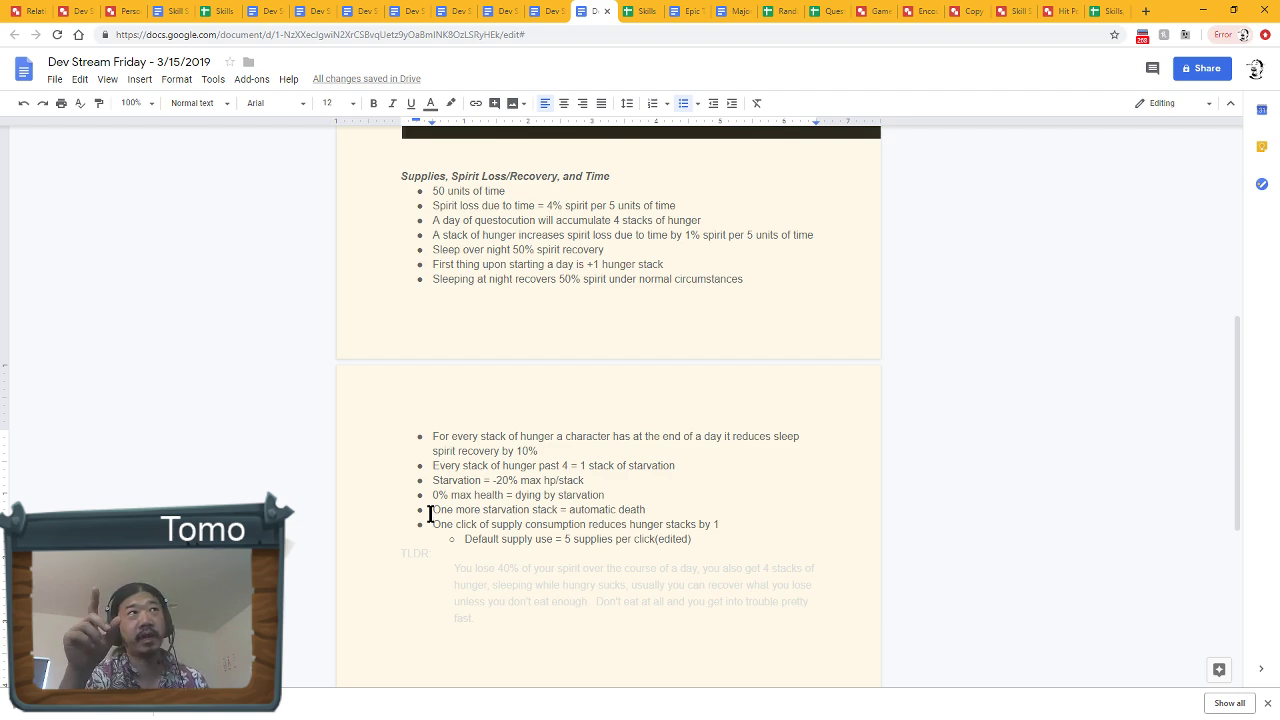
scroll(557, 380, up, 4)
scroll(553, 393, down, 1)
scroll(553, 393, down, 4)
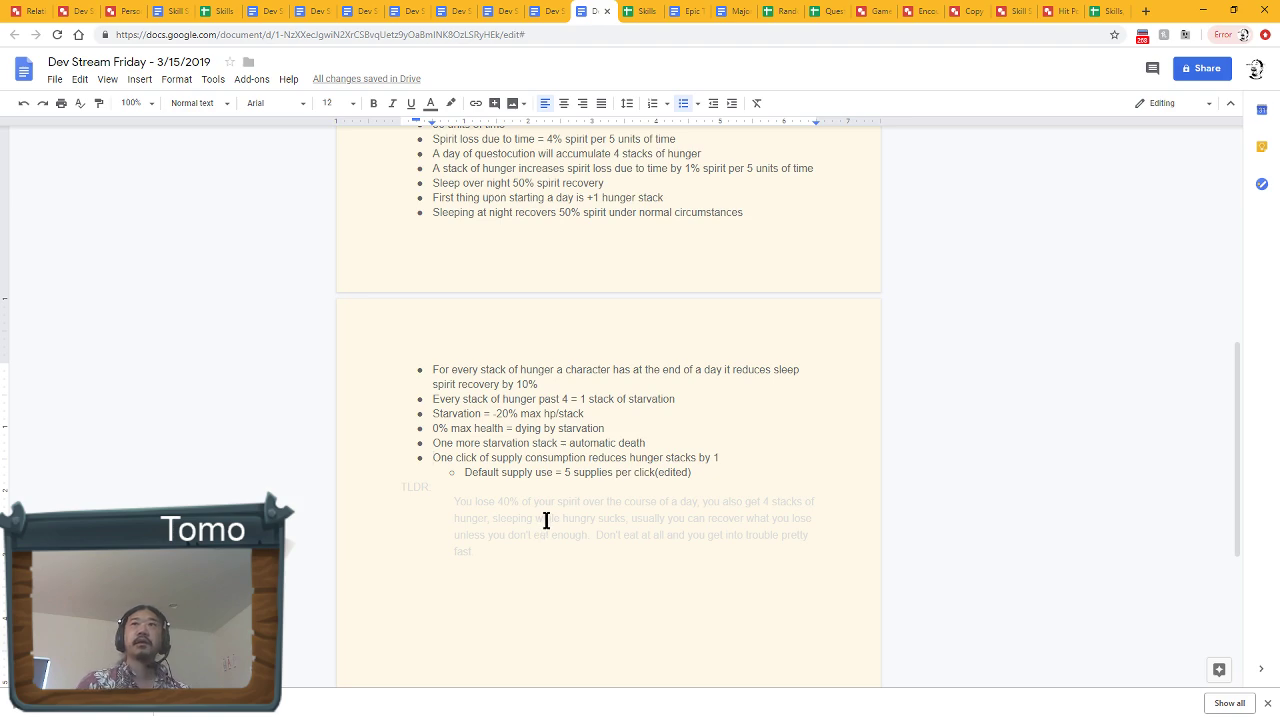
Shrink the Party Dashboard screenshot by dragging its corner inward.
scroll(541, 530, up, 5)
click(731, 350)
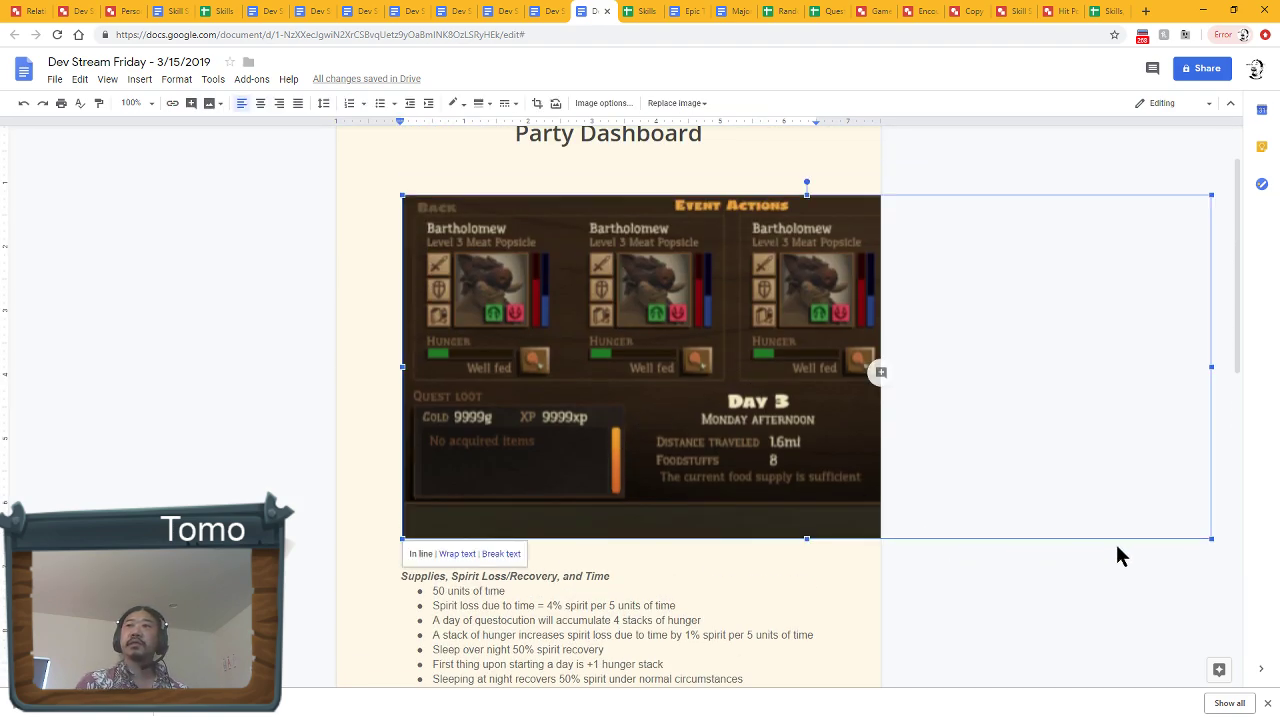
drag(1211, 538, 815, 371)
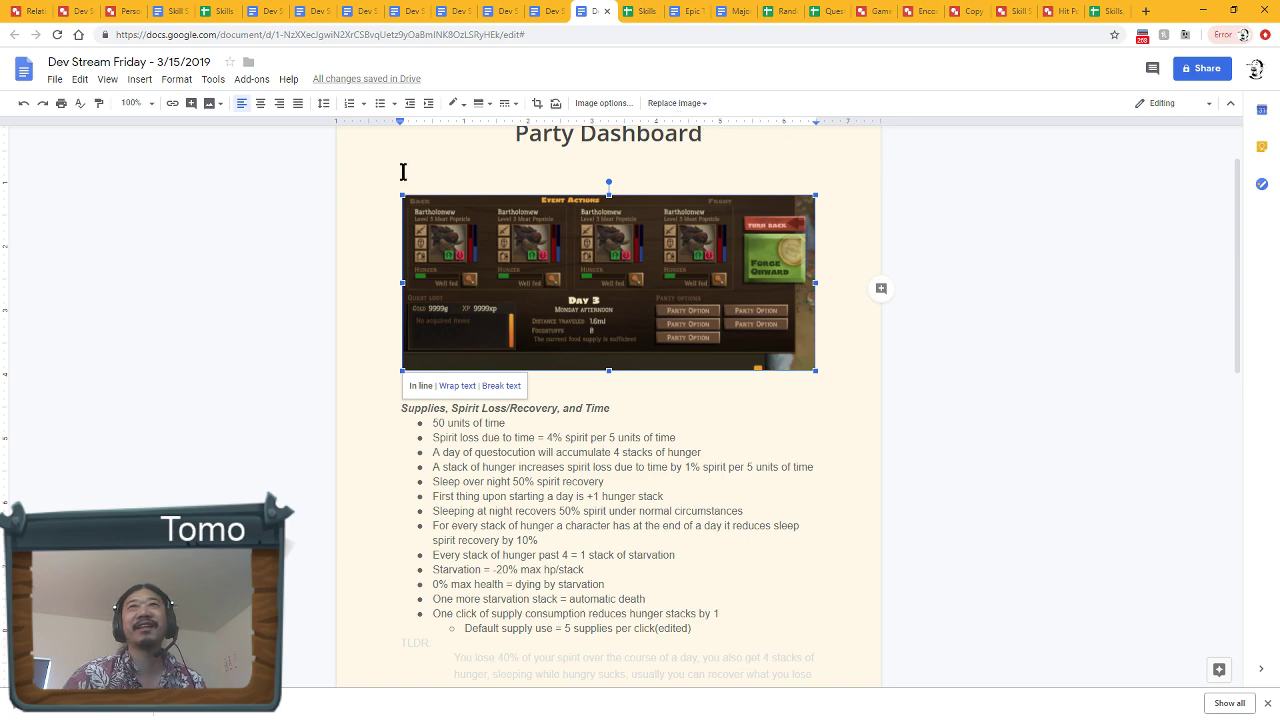
Zoom the document to 150% and scroll to check the dashboard image and supply bullets.
click(131, 103)
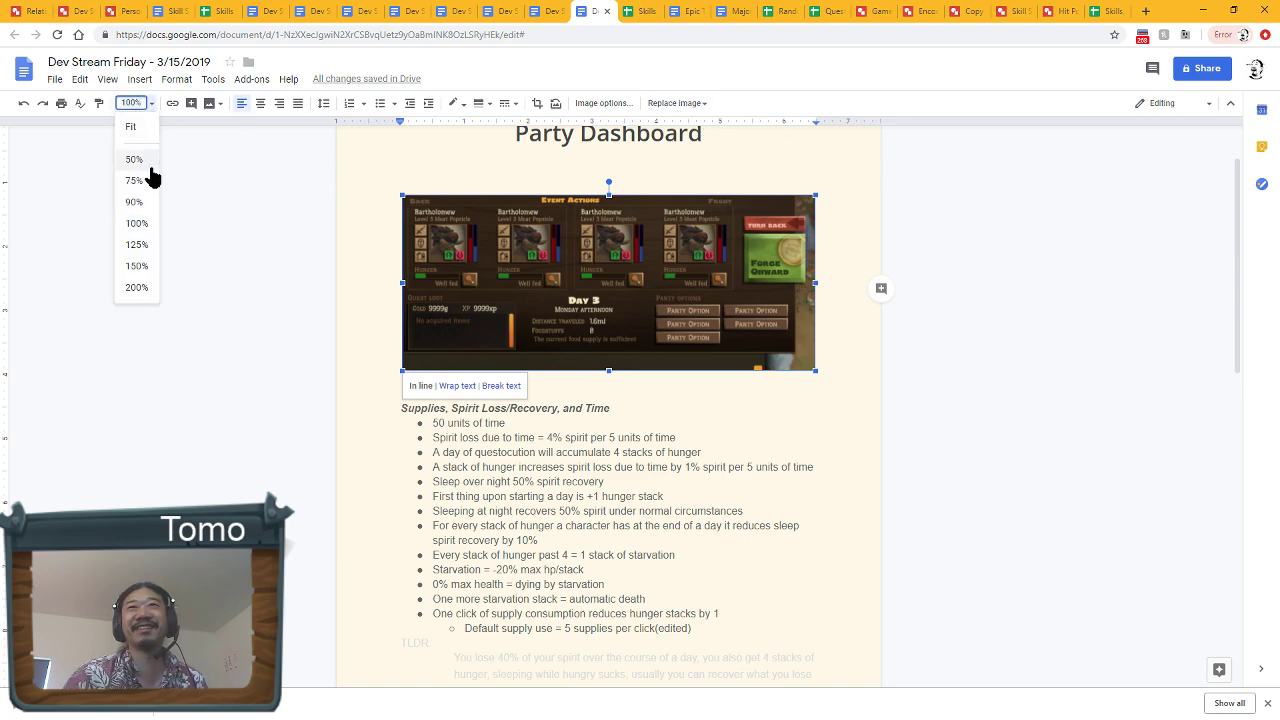
click(137, 266)
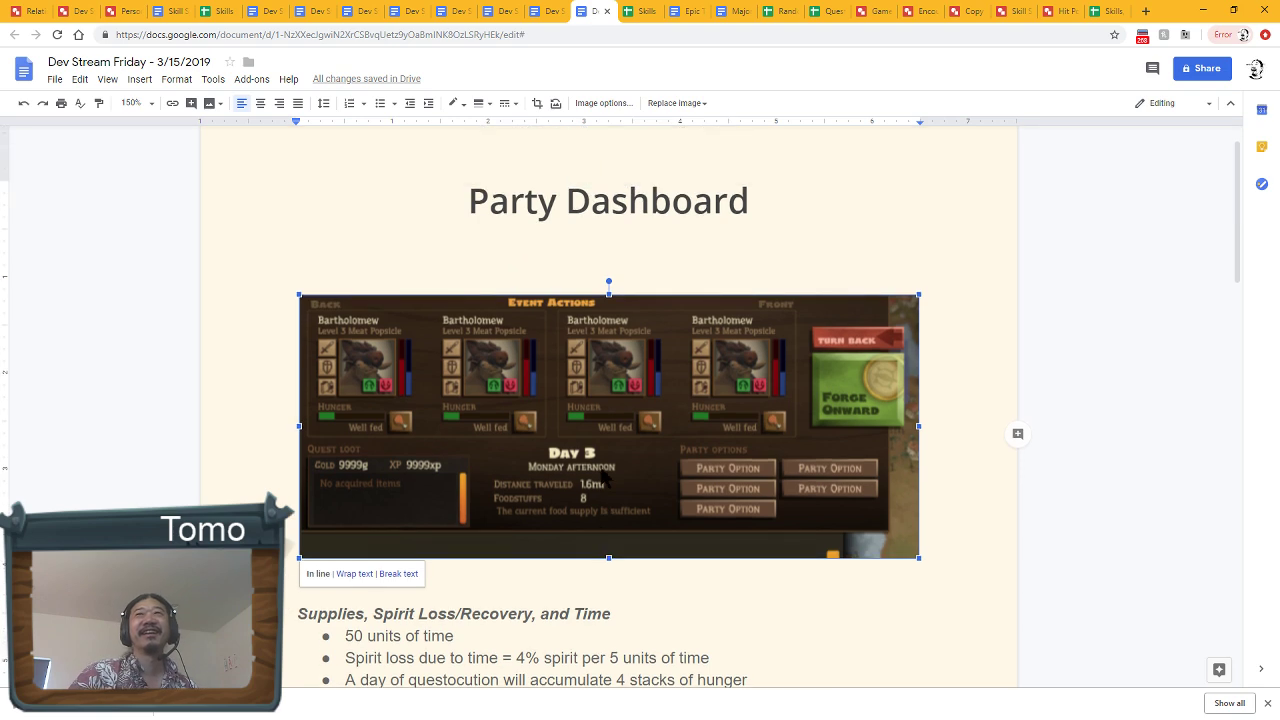
scroll(603, 478, down, 3)
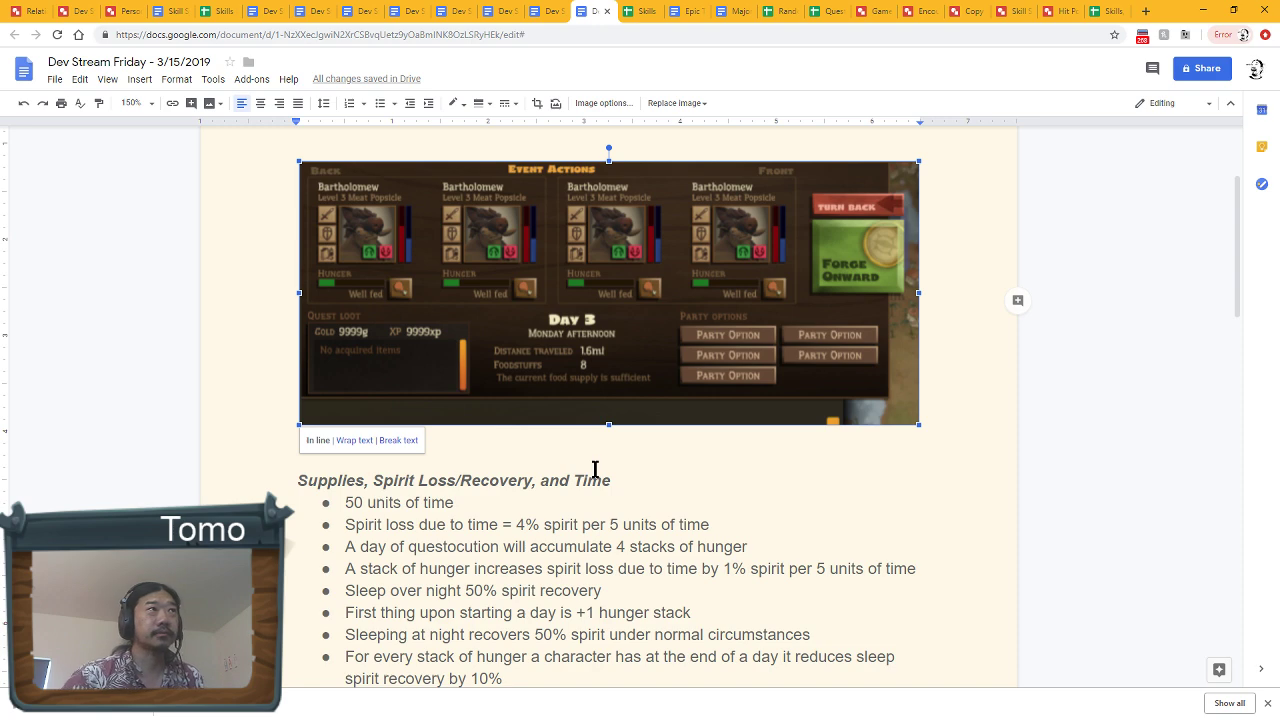
scroll(574, 449, up, 1)
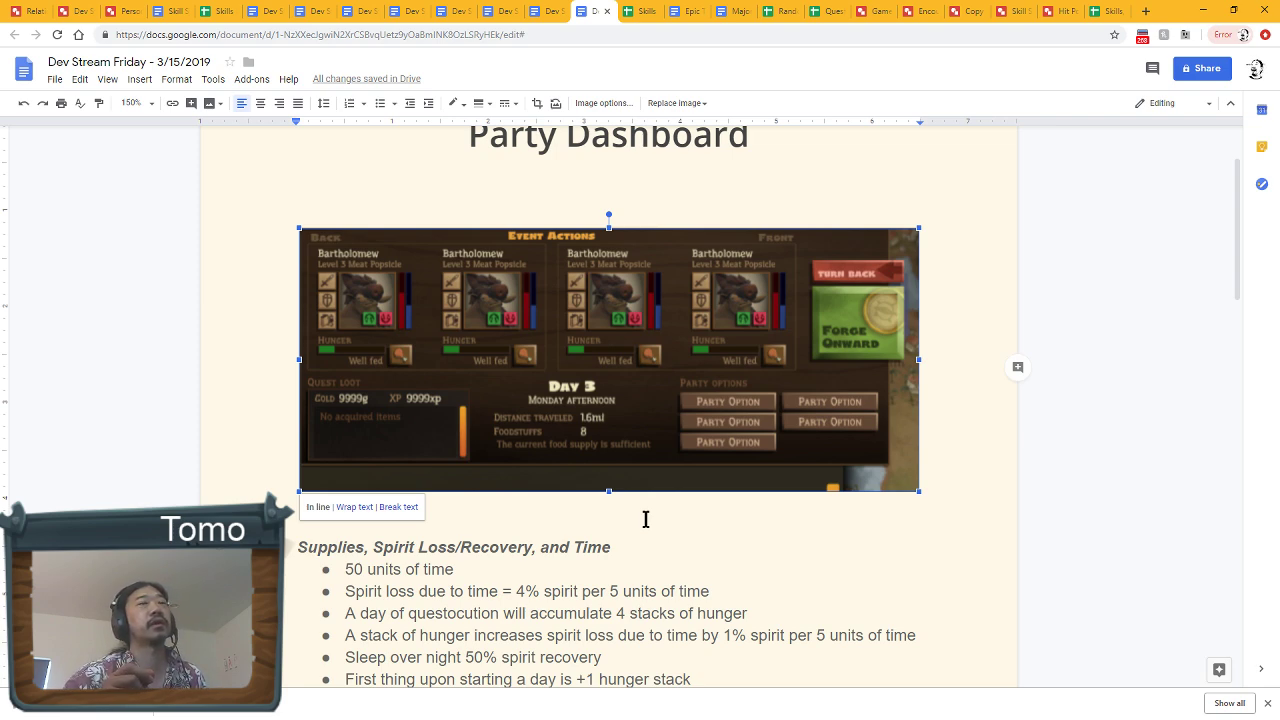
Switch browser tabs over to the Dev Stream Friday - 3/1/2019 doc.
click(512, 11)
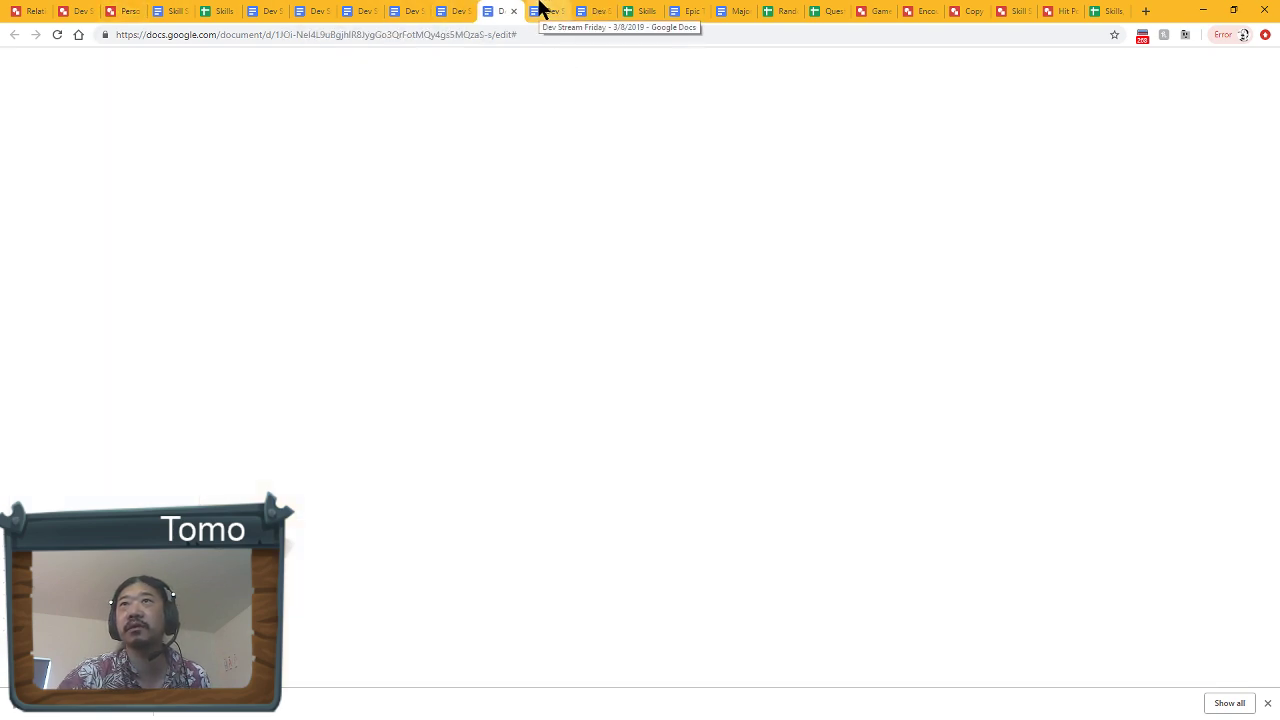
click(540, 9)
click(500, 10)
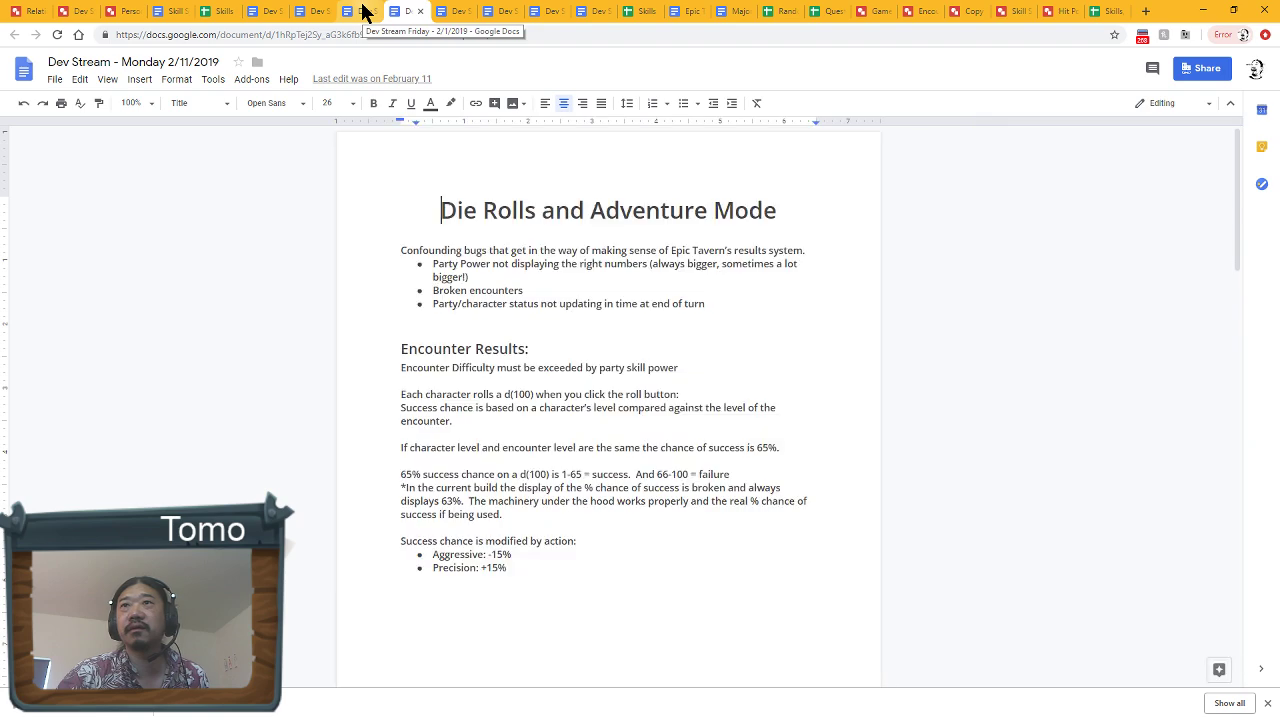
Skim the Die Rolls and Adventure Mode notes, then switch to the Dev Stream Friday - 2/1/2019 doc.
scroll(480, 549, down, 15)
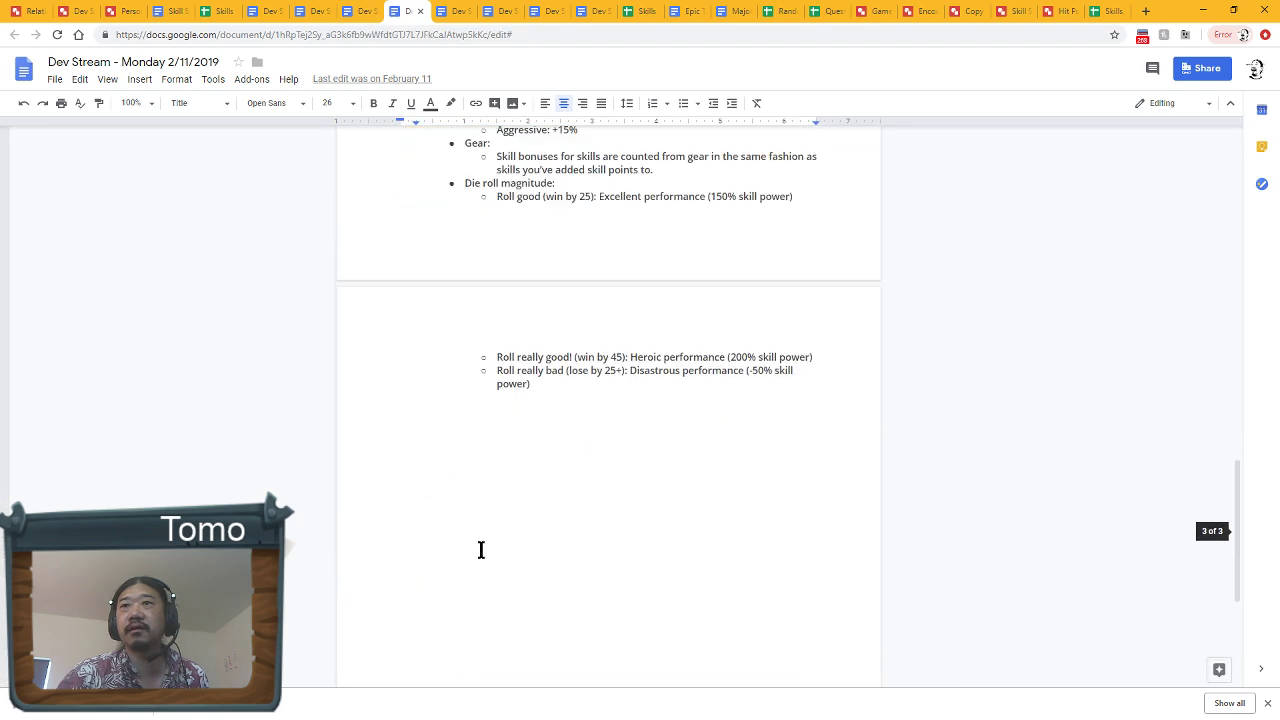
scroll(480, 549, up, 15)
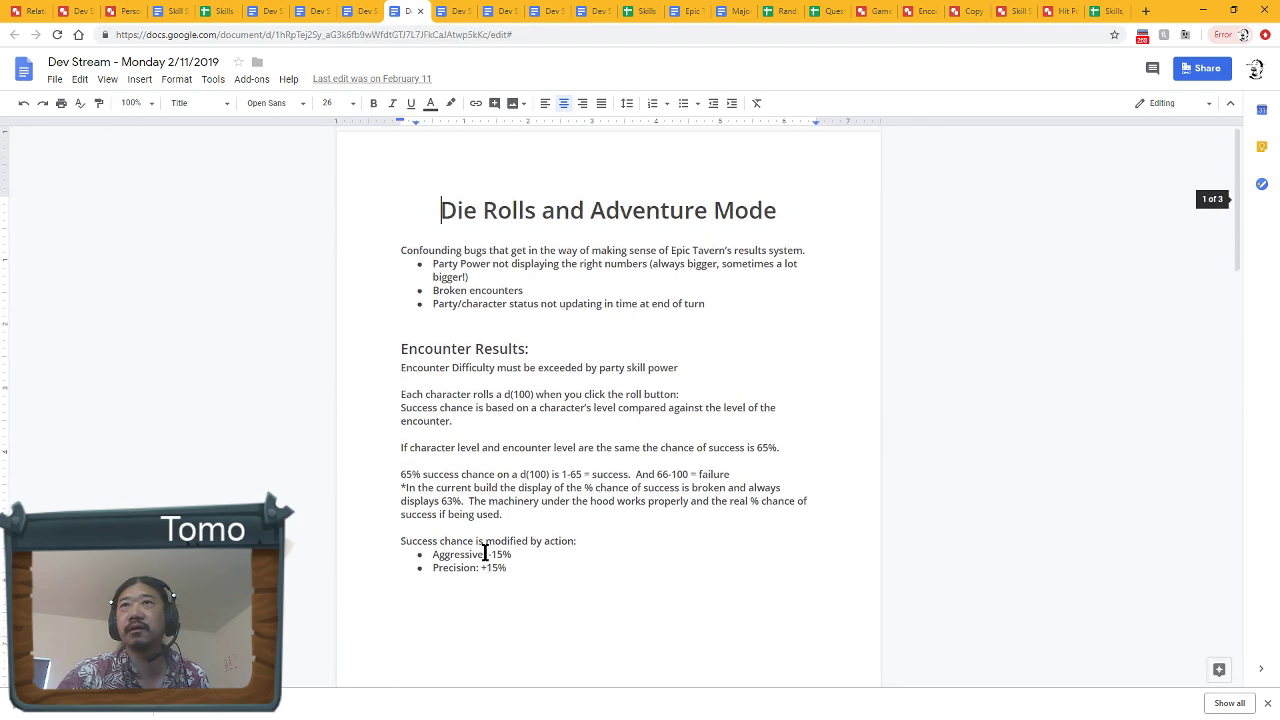
click(355, 11)
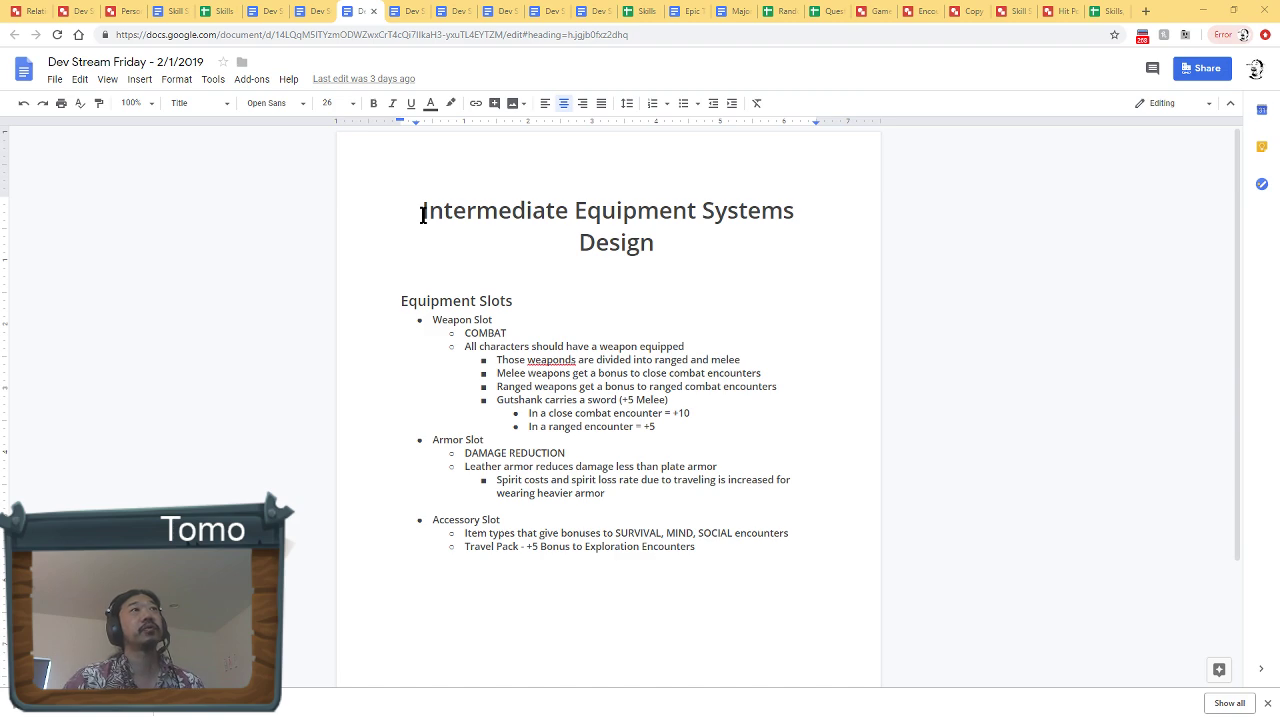
Highlight the title through the Armor section, then zoom the view to 125%.
drag(420, 208, 606, 486)
click(391, 203)
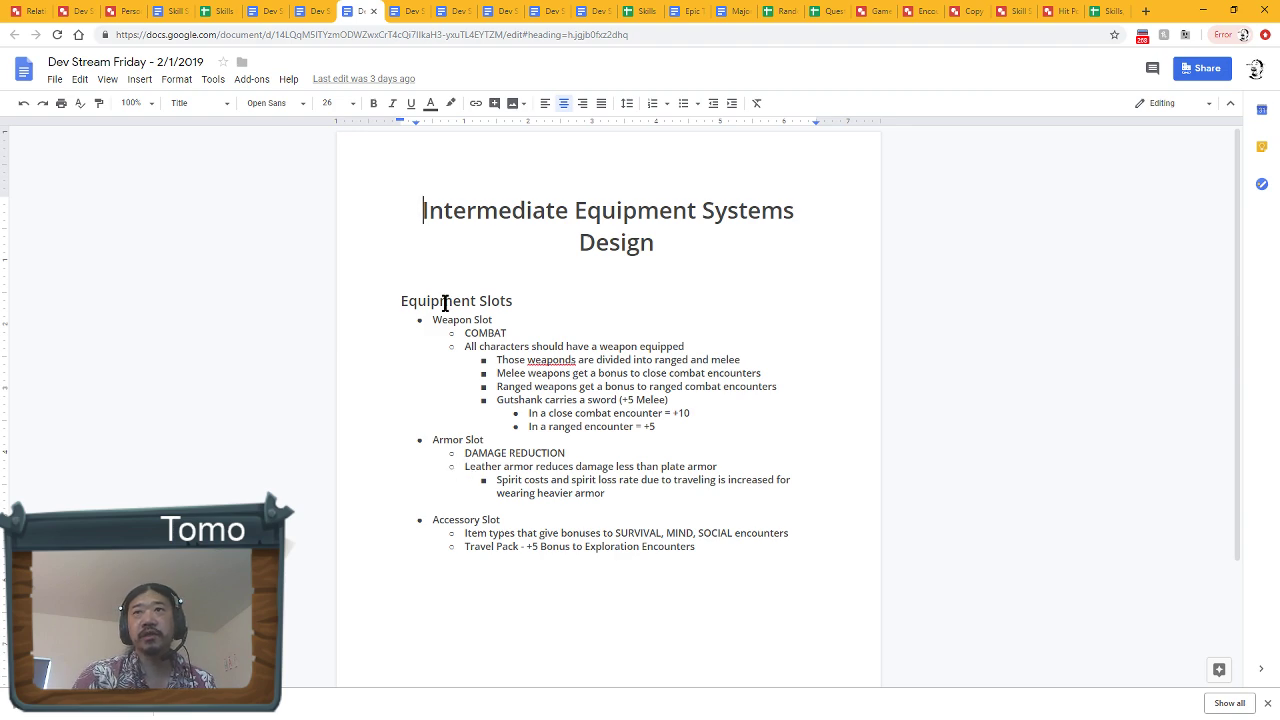
click(142, 104)
click(134, 244)
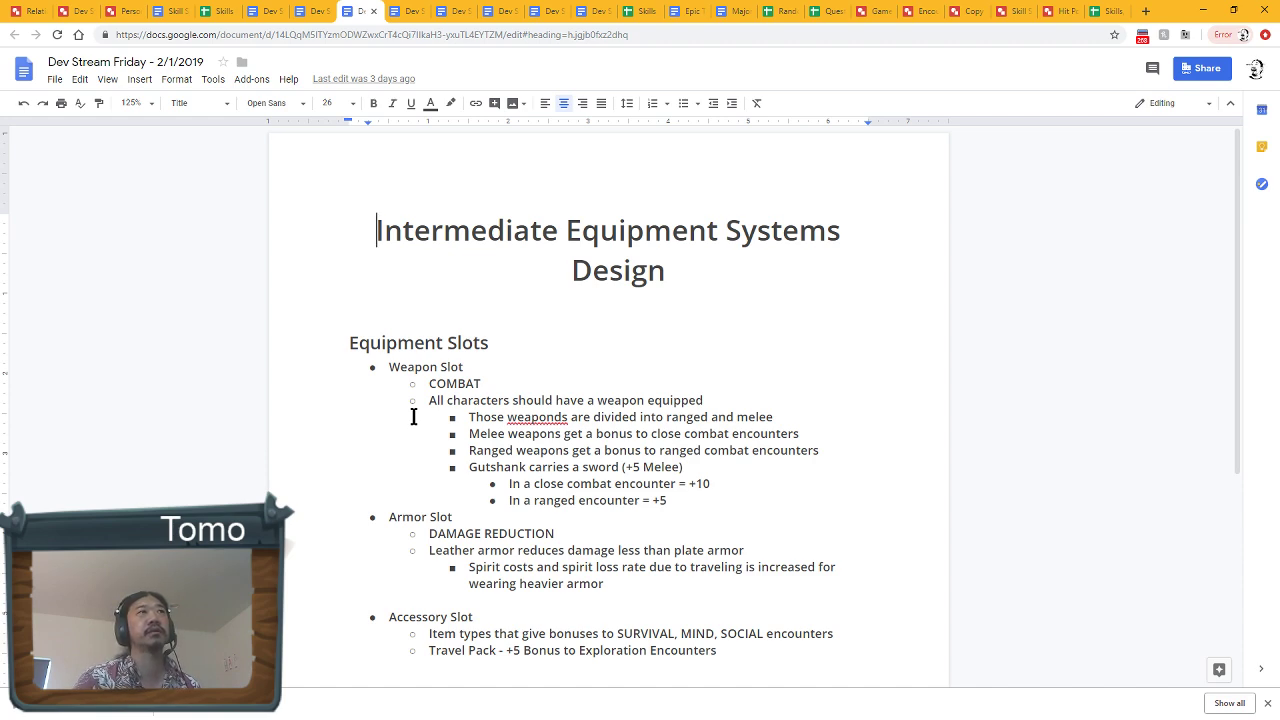
double_click(701, 483)
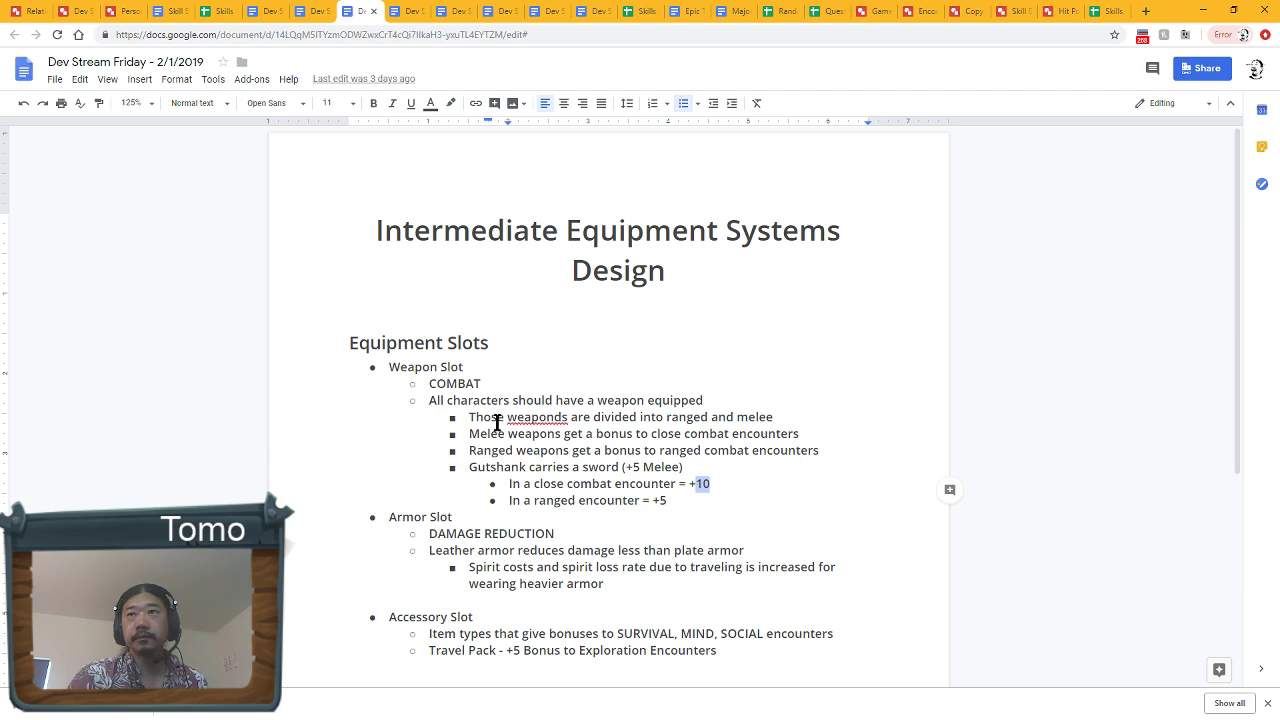
scroll(483, 402, down, 2)
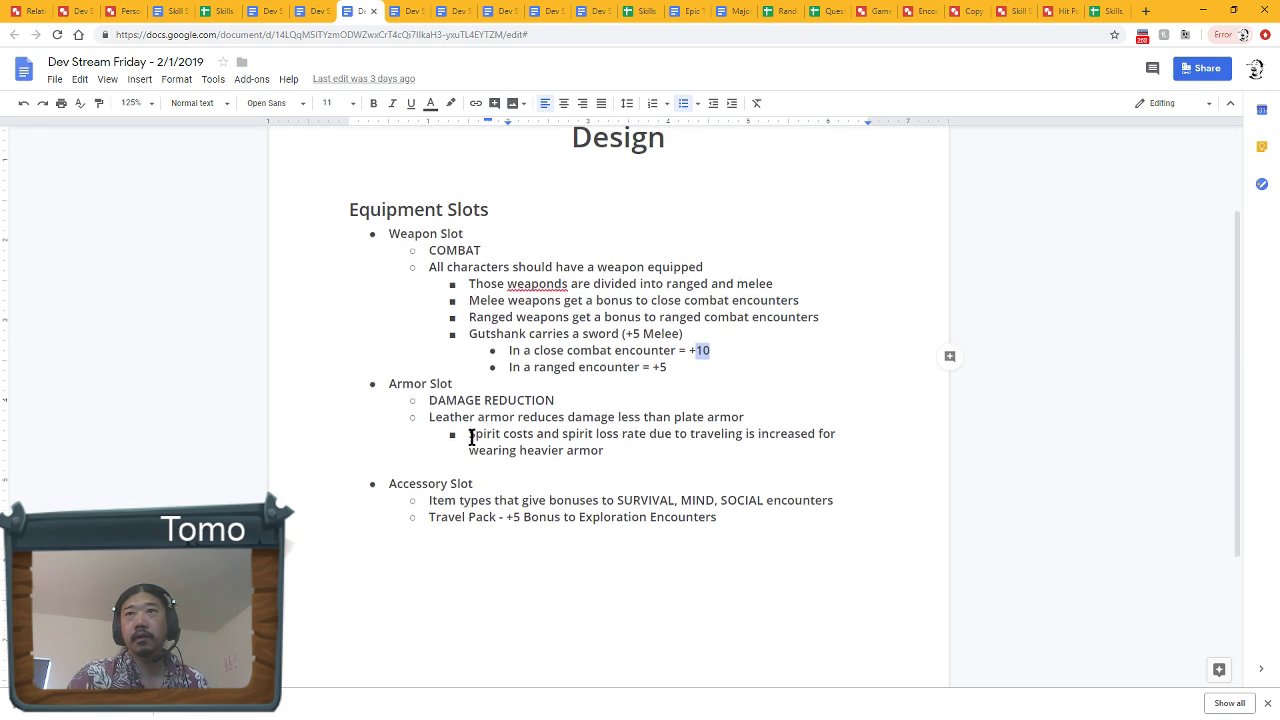
click(377, 385)
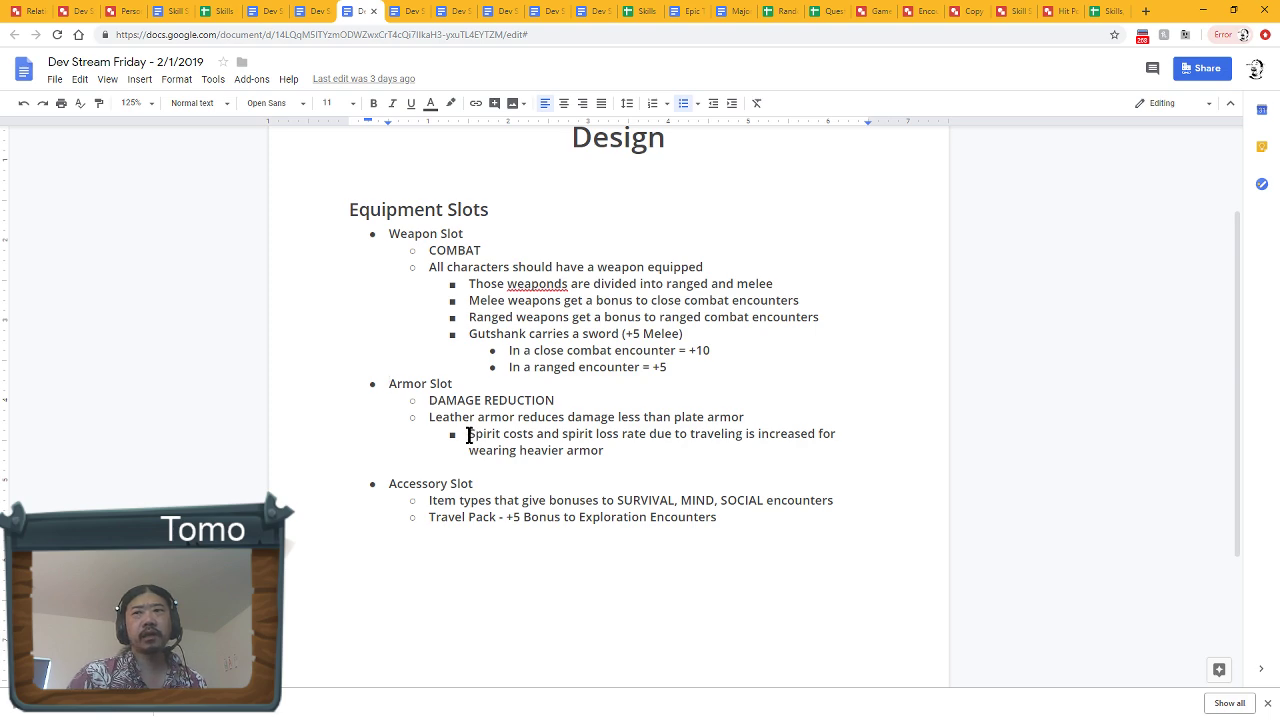
drag(468, 436, 657, 451)
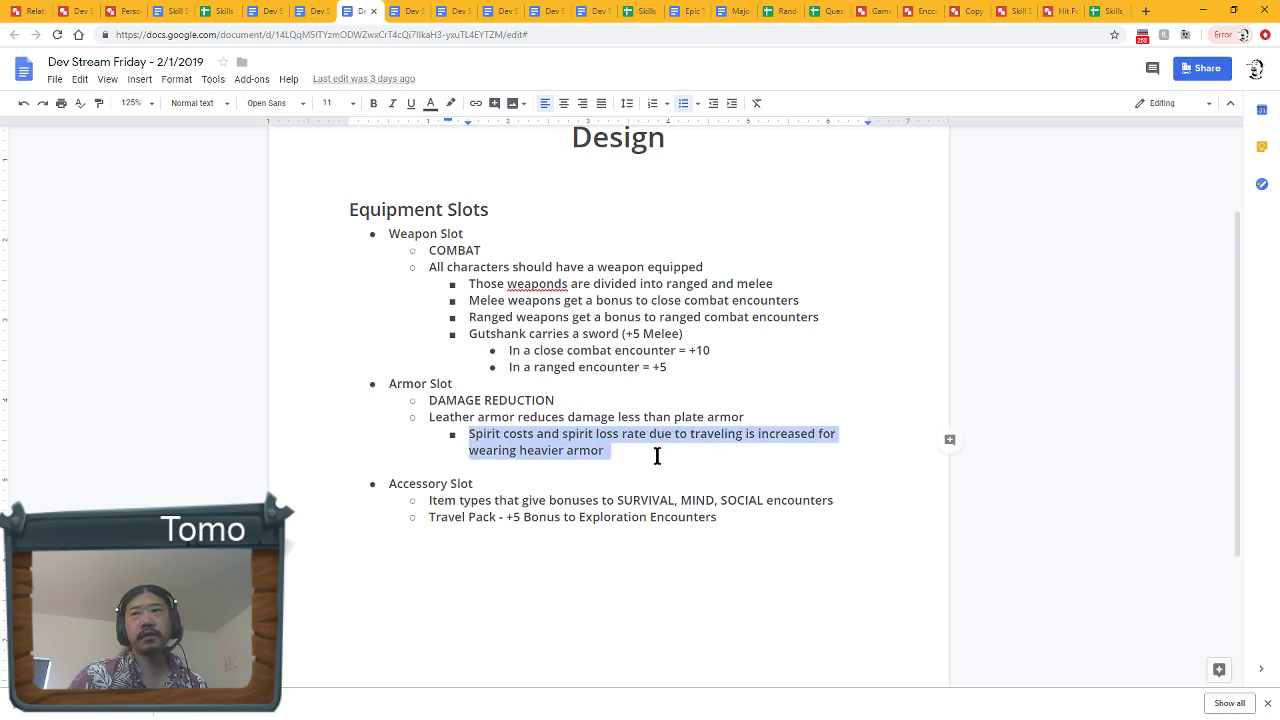
click(657, 455)
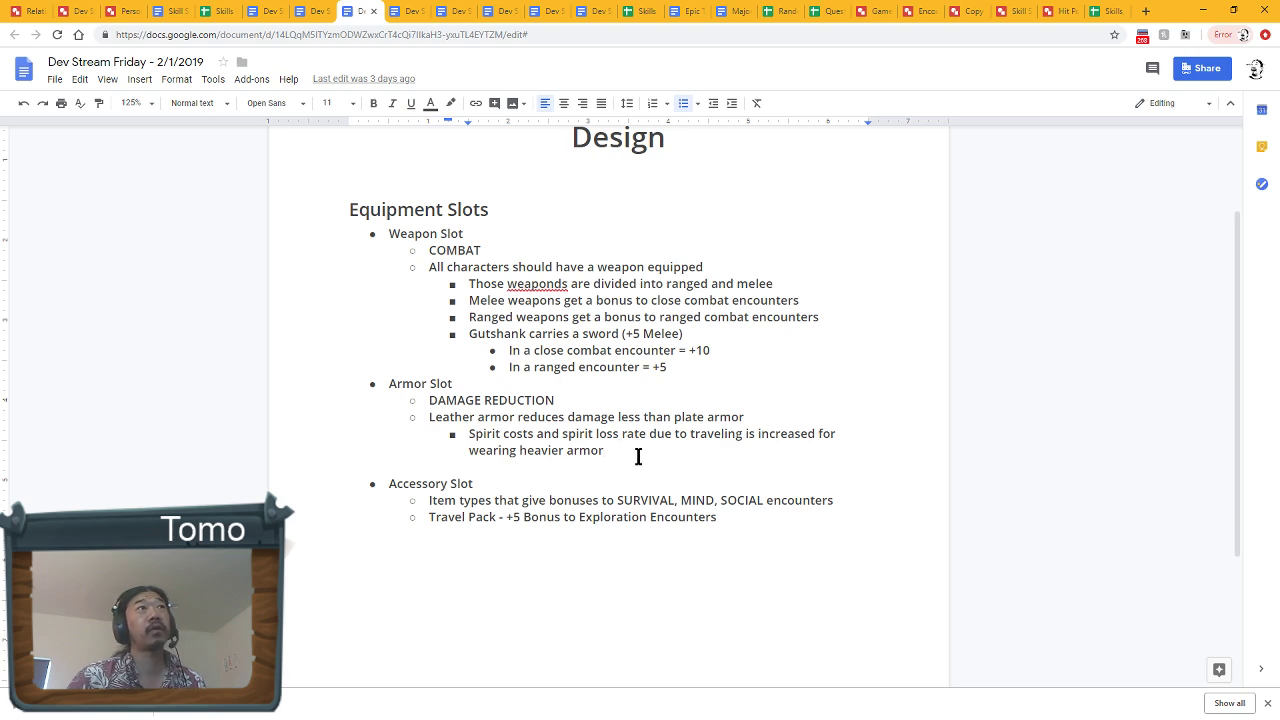
drag(614, 454, 449, 434)
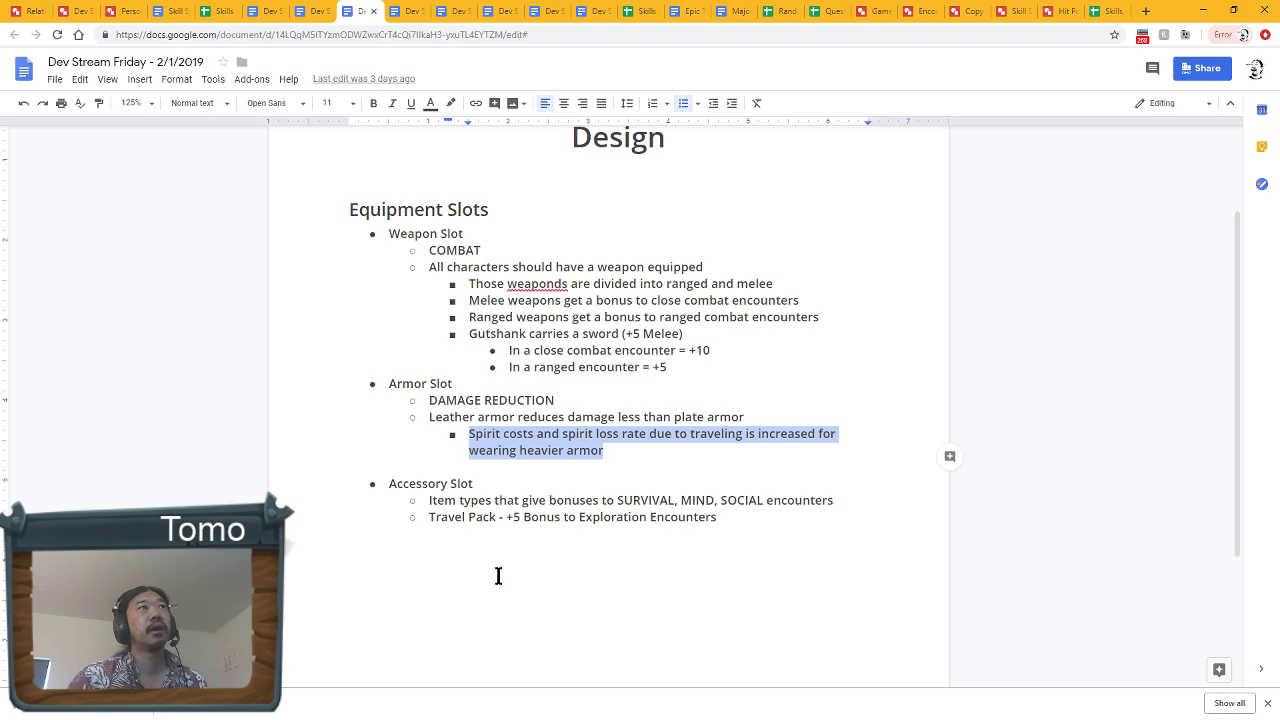
click(603, 450)
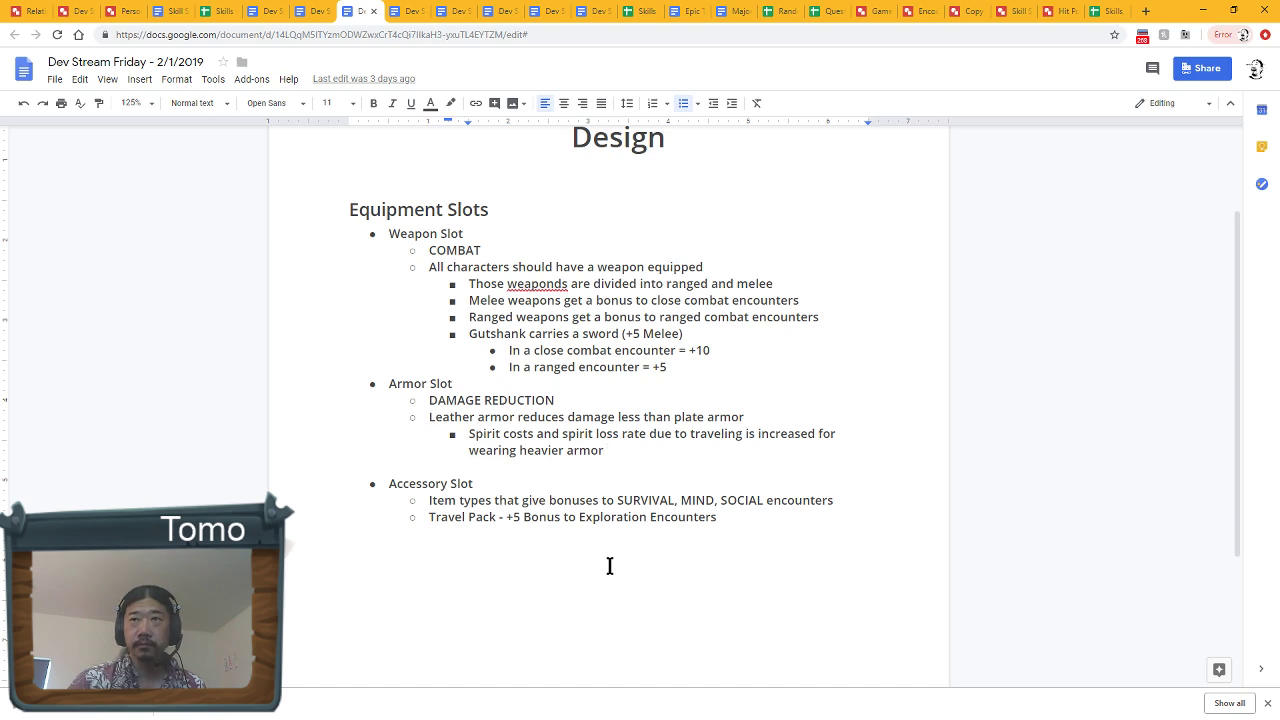
Place the cursor in the Accessory Slot and Item types lines, then switch to the Encounter Skill Class drawing.
click(391, 487)
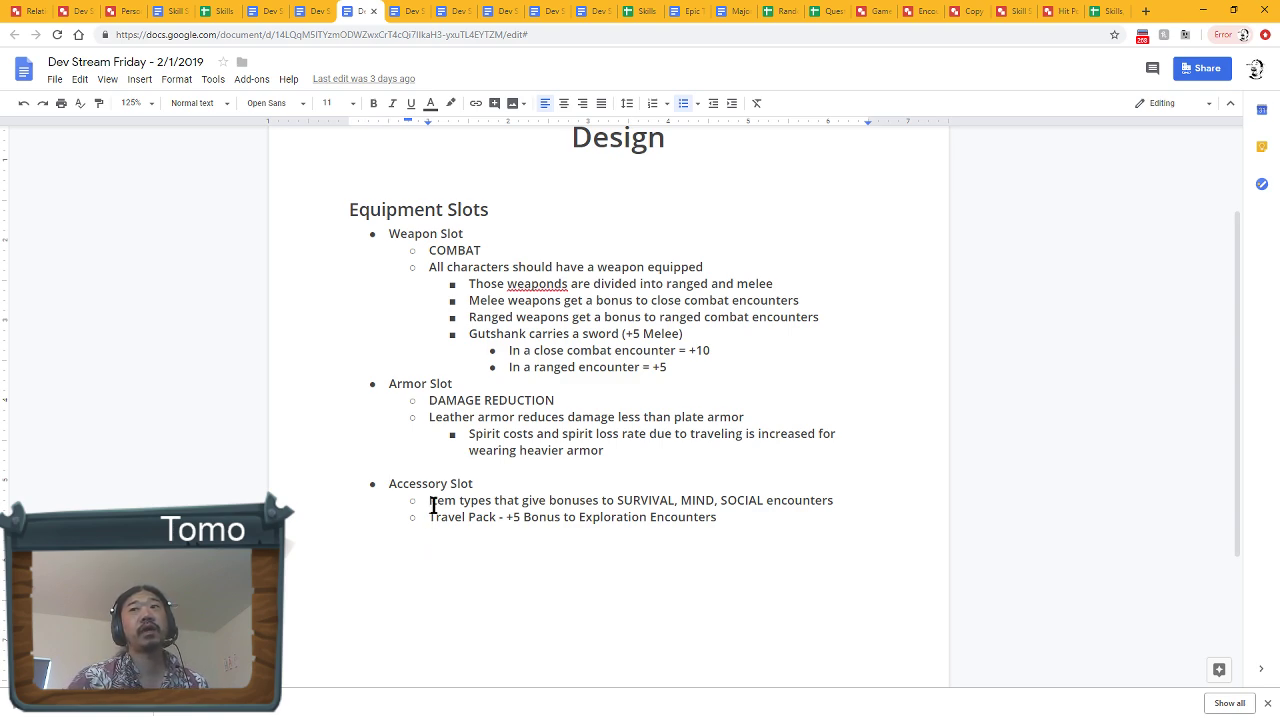
click(431, 503)
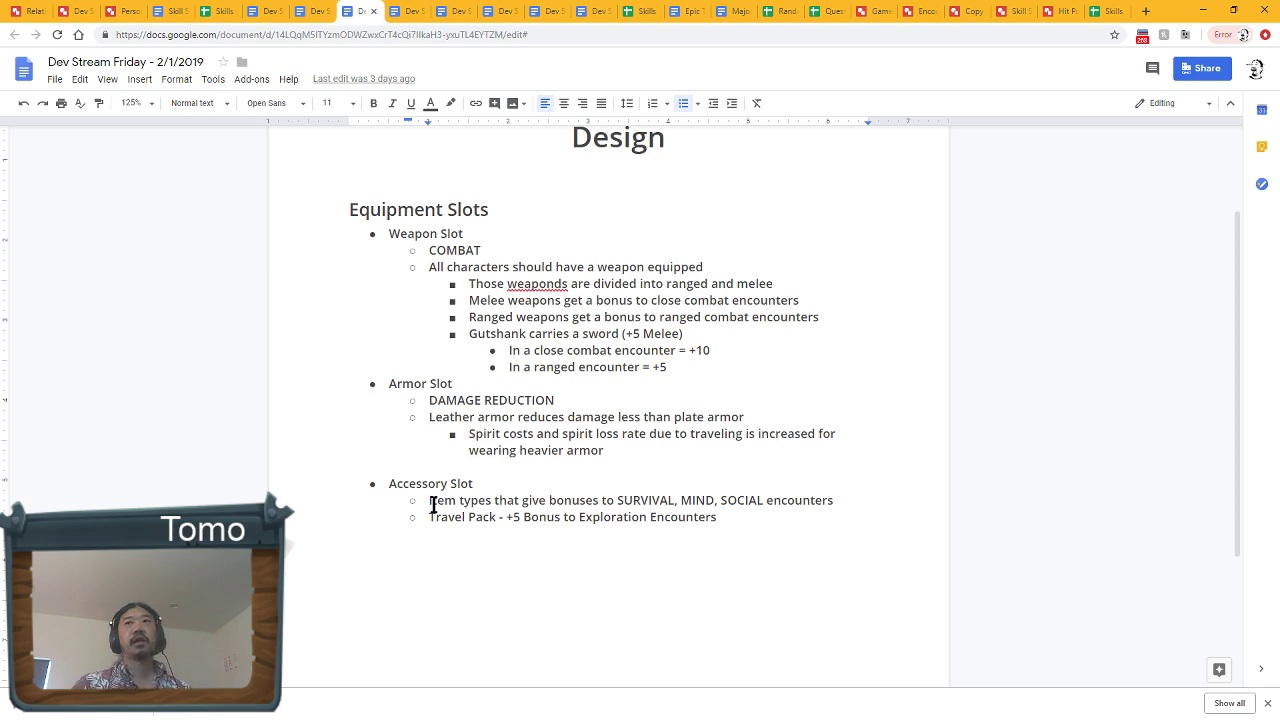
click(922, 10)
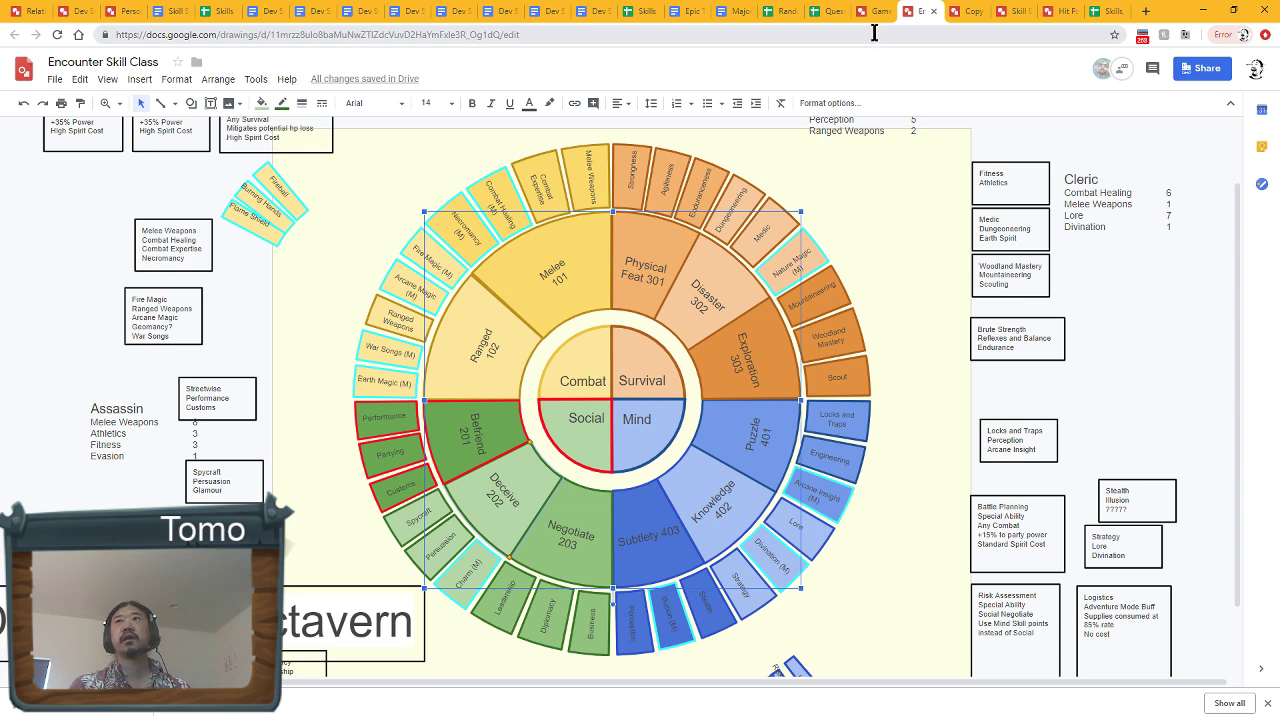
Switch to the Dev Stream Friday - 2/1/2019 doc tab.
click(364, 11)
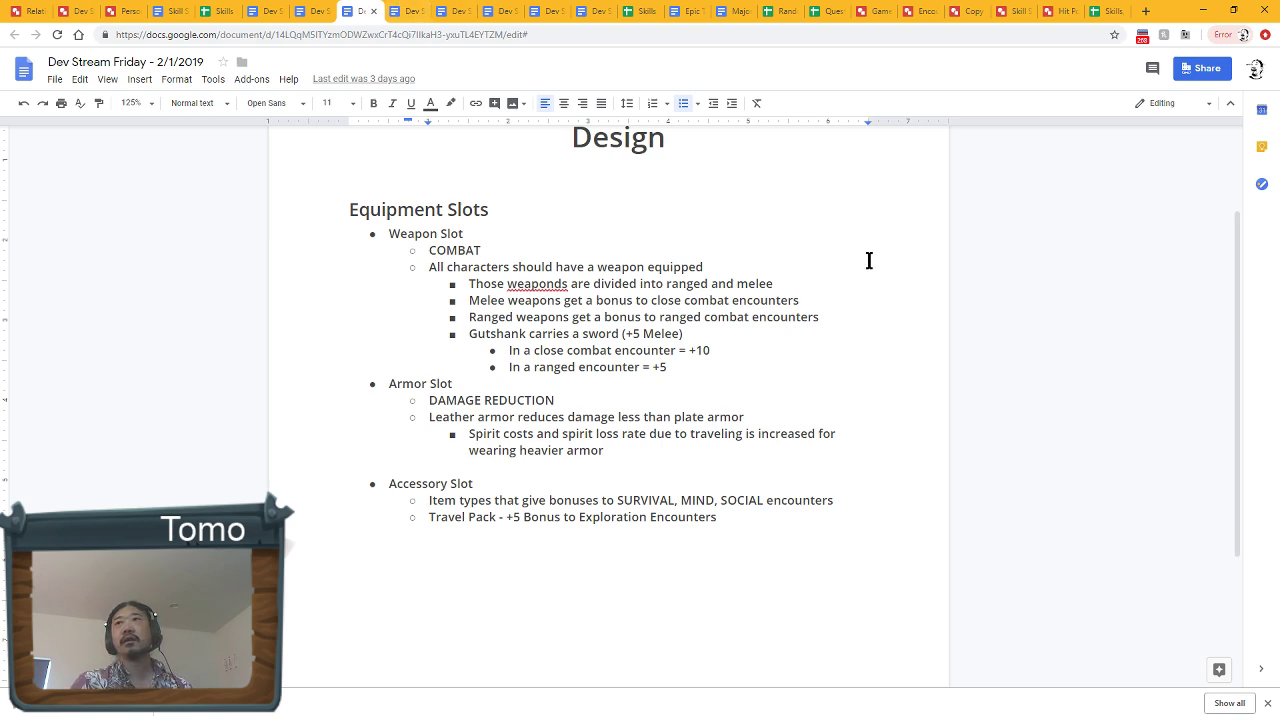
Return to the Encounter Skill Class drawing with its Combat, Survival, Social and Mind wheel.
click(912, 14)
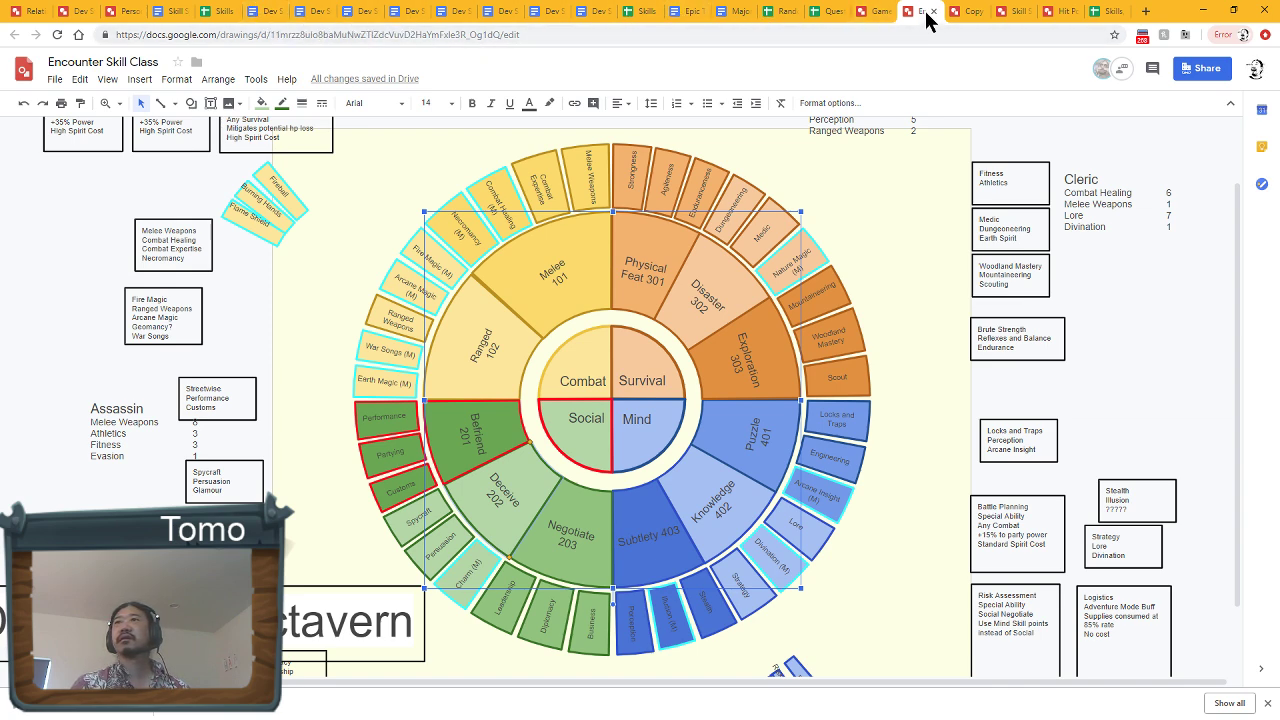
Flip through the Game play diagram and nearby drawings, then settle on the Dev Stream Friday - 2/1/2019 doc.
click(872, 14)
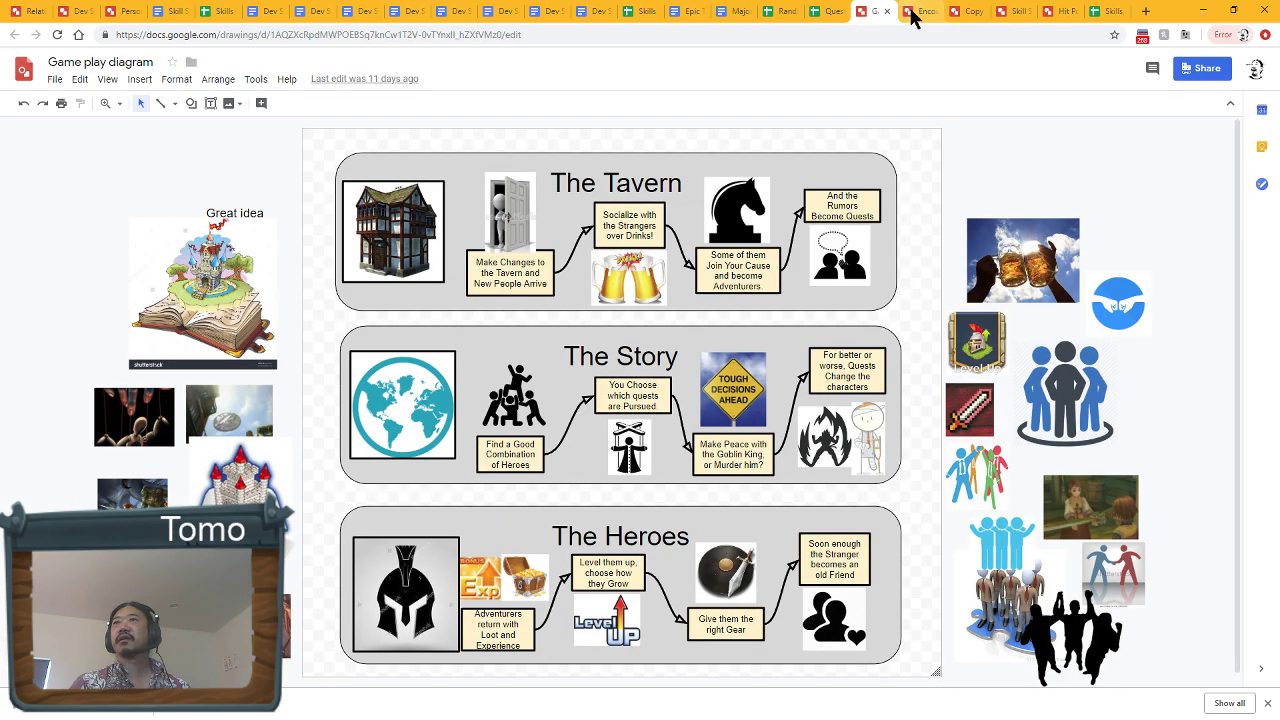
click(914, 12)
click(963, 13)
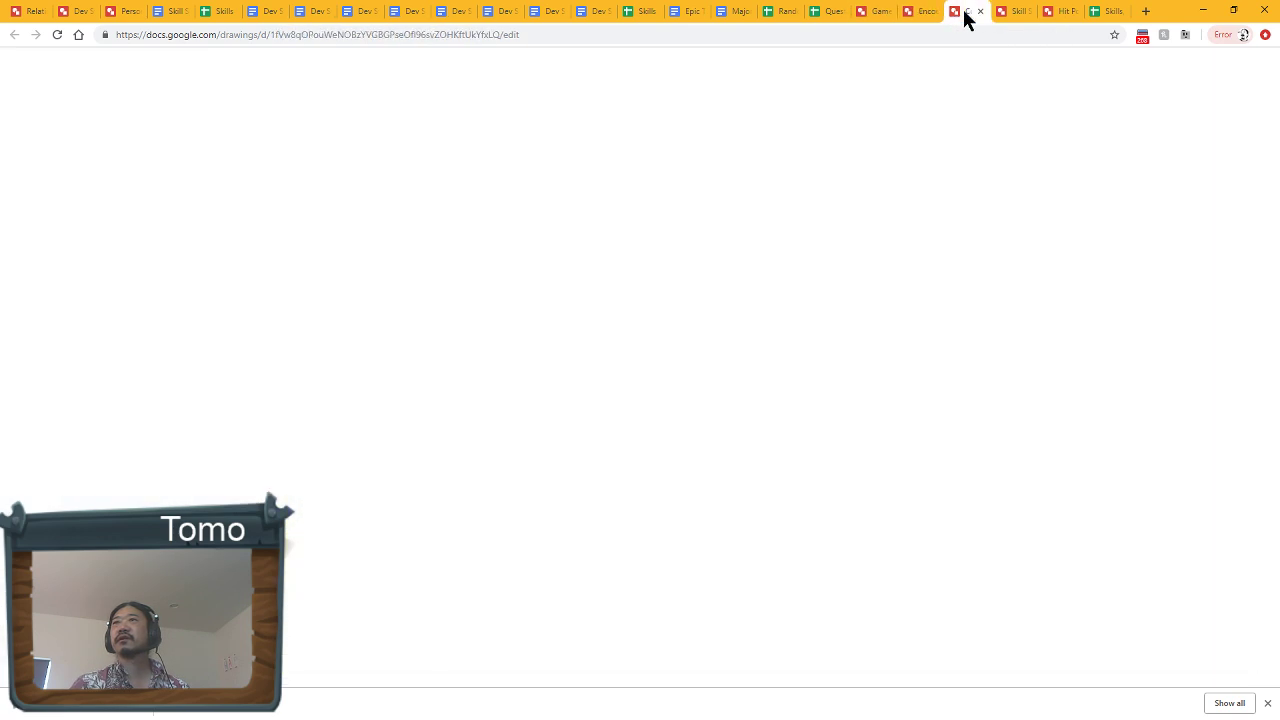
click(906, 14)
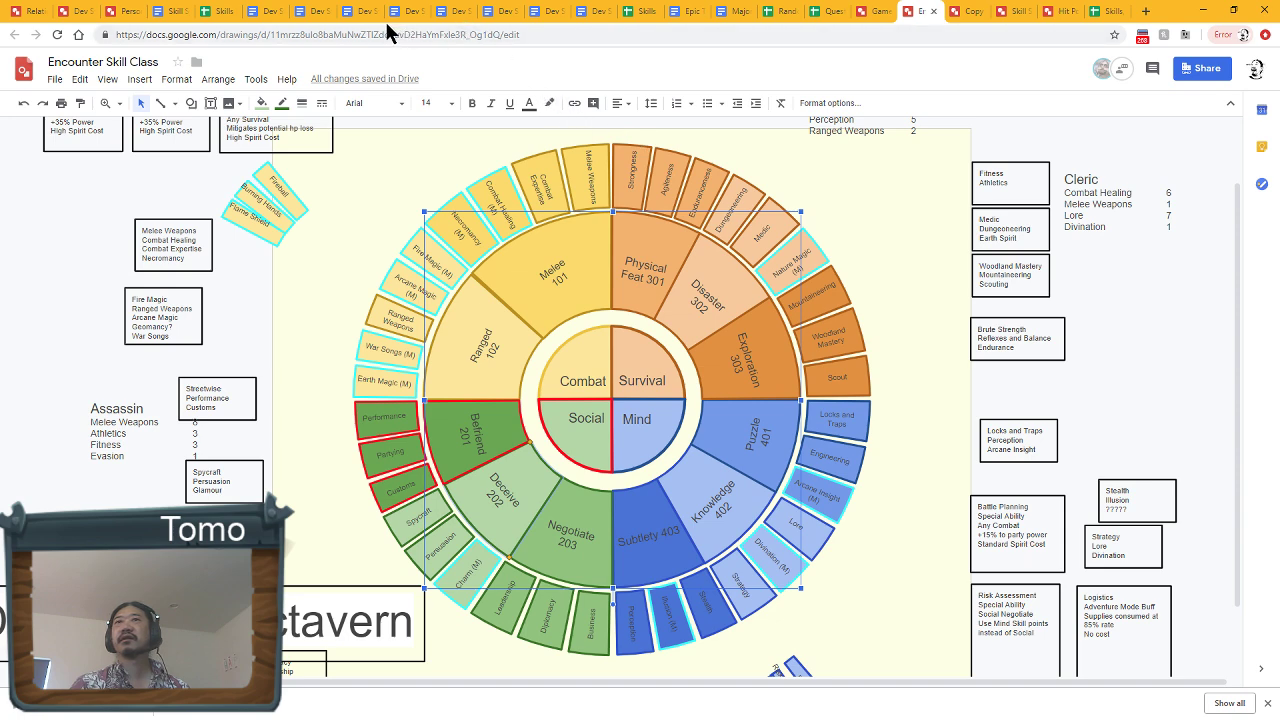
click(305, 11)
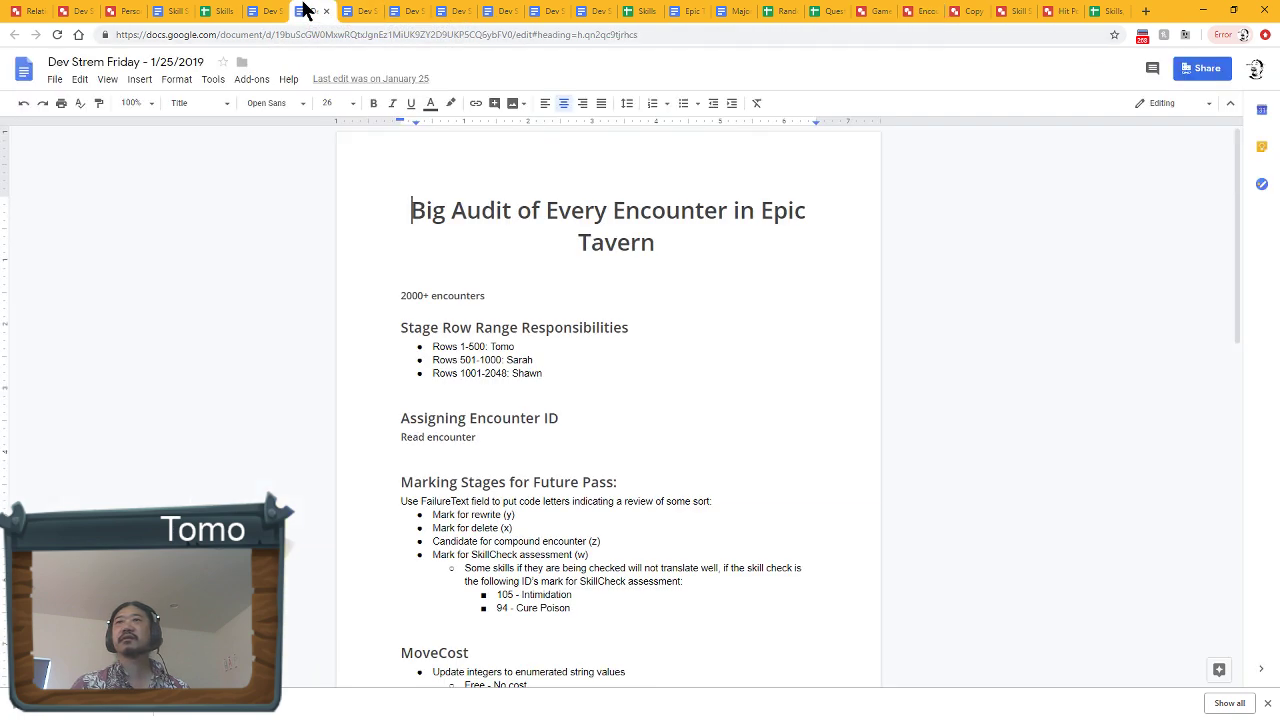
click(368, 11)
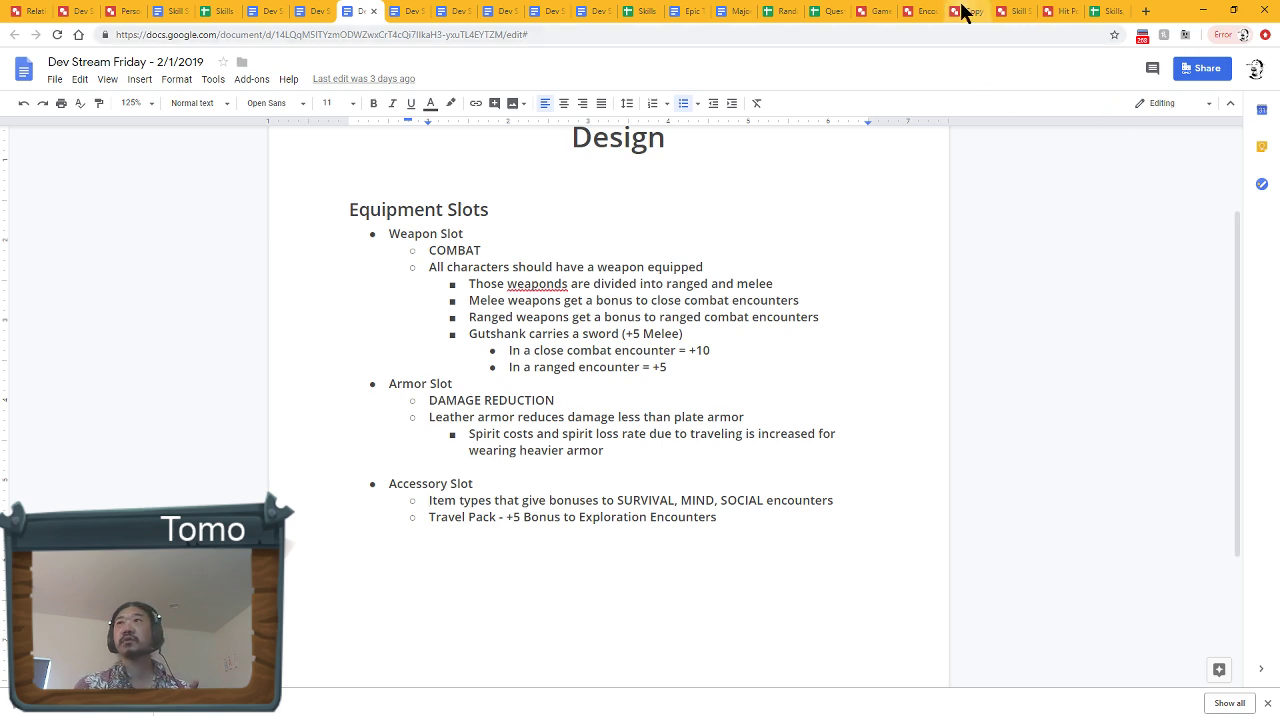
Move the Discord.gg/epictavern link from the bottom-left onto the centre of the Encounter Skill Class wheel.
click(921, 11)
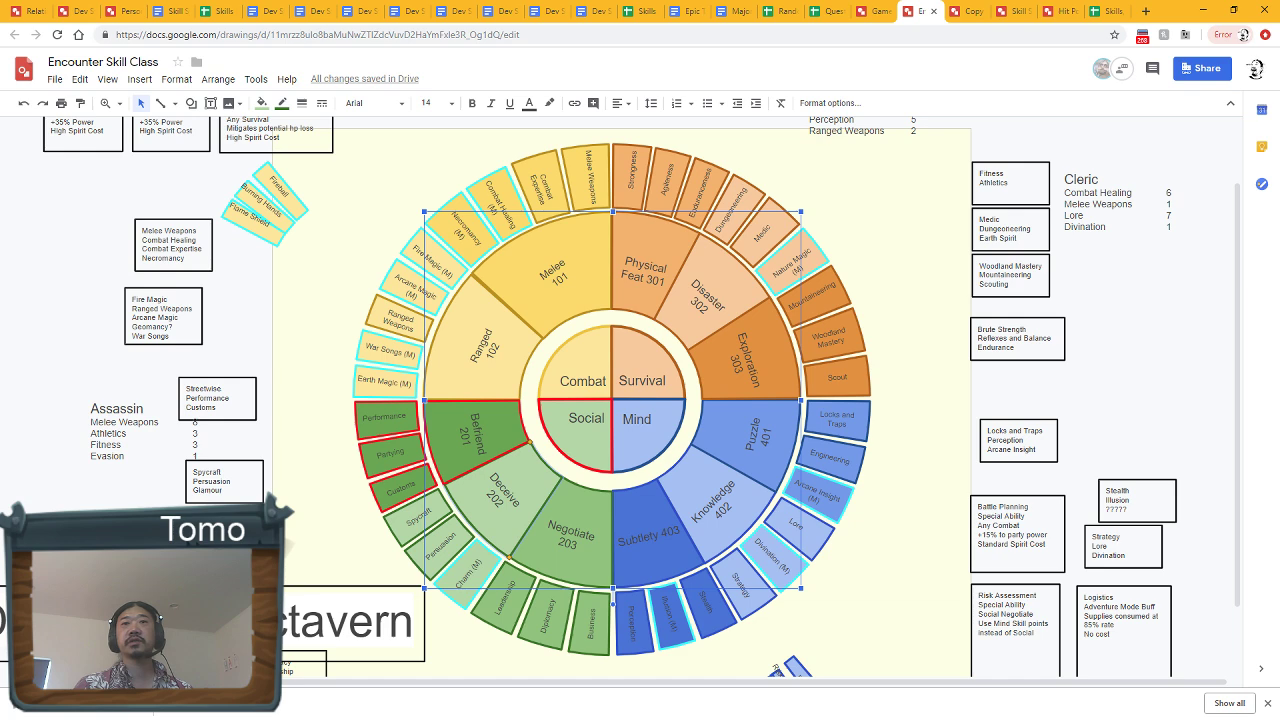
drag(92, 592, 406, 297)
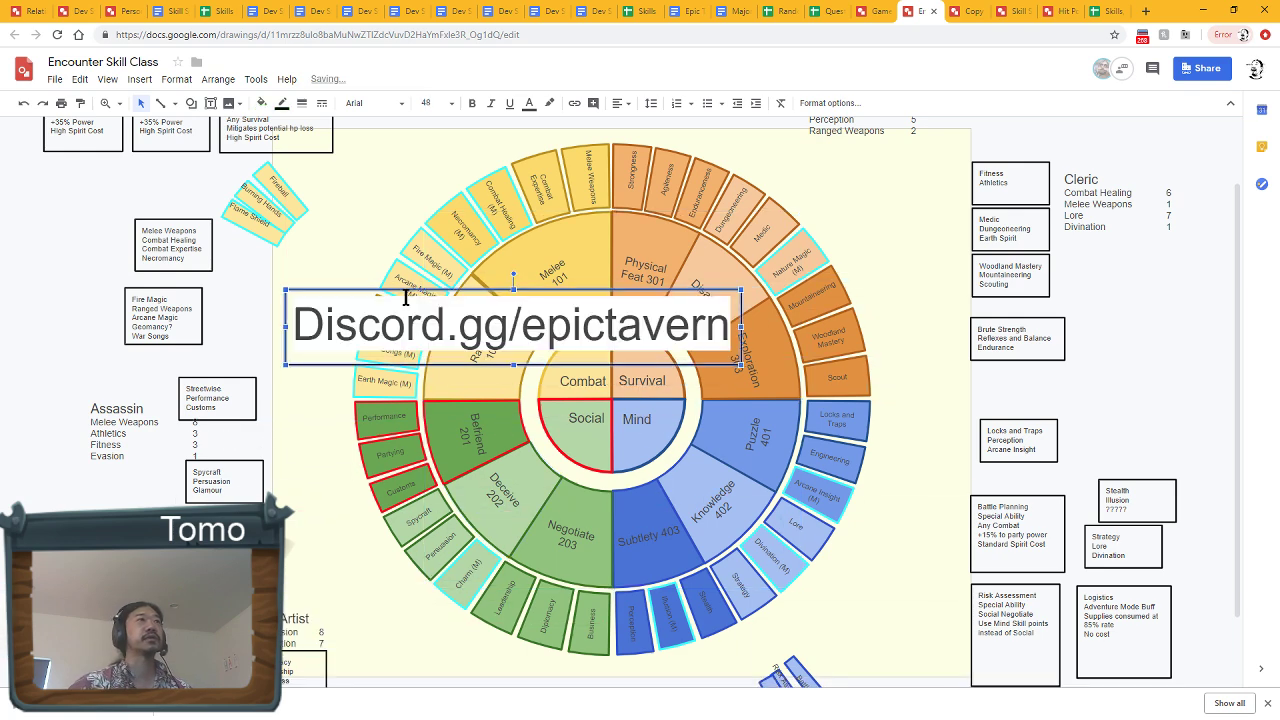